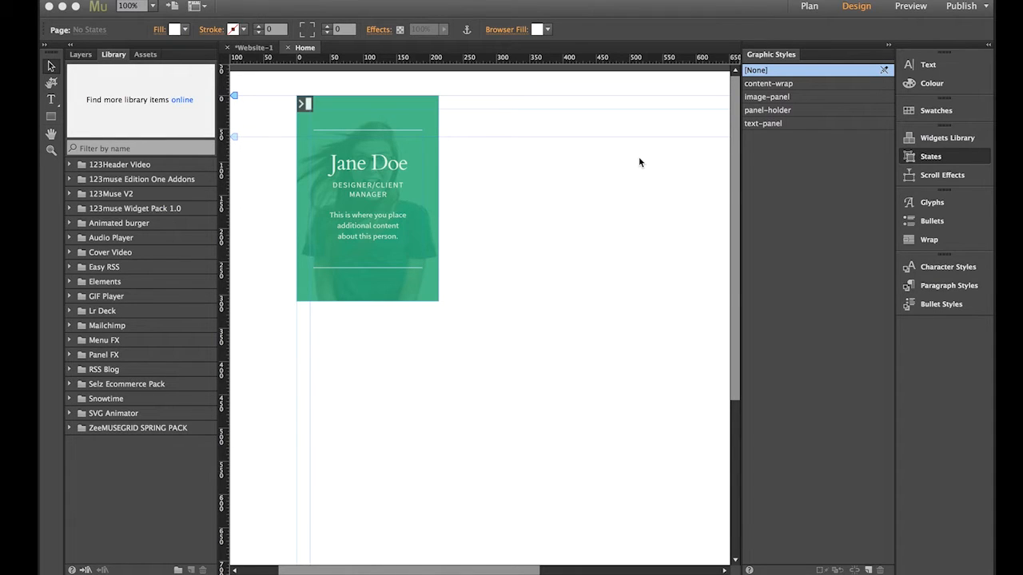
- Expand the Panel FX folder in the library and look through its effects and sample panels
{"action": "left_click", "coordinate": [408, 107]}
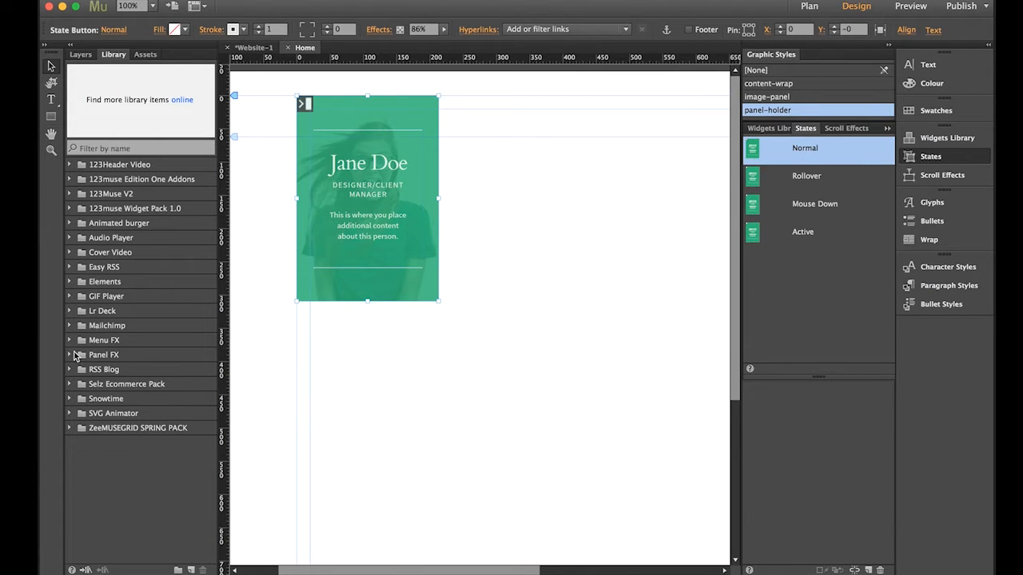
{"action": "left_click", "coordinate": [70, 355]}
{"action": "scroll", "coordinate": [152, 337], "scroll_direction": "down", "scroll_amount": 3}
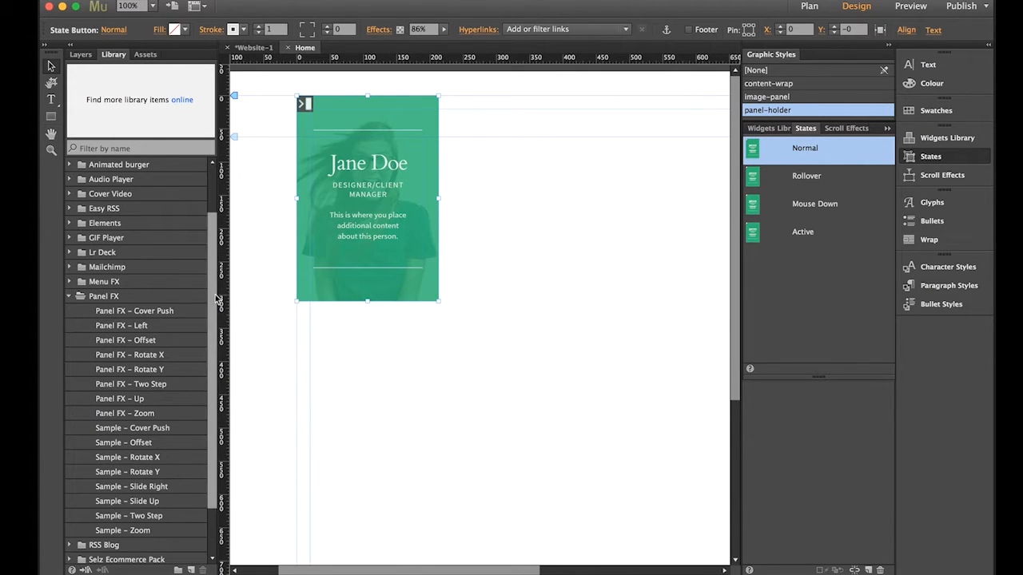
{"action": "left_click_drag", "start_coordinate": [215, 300], "coordinate": [215, 333]}
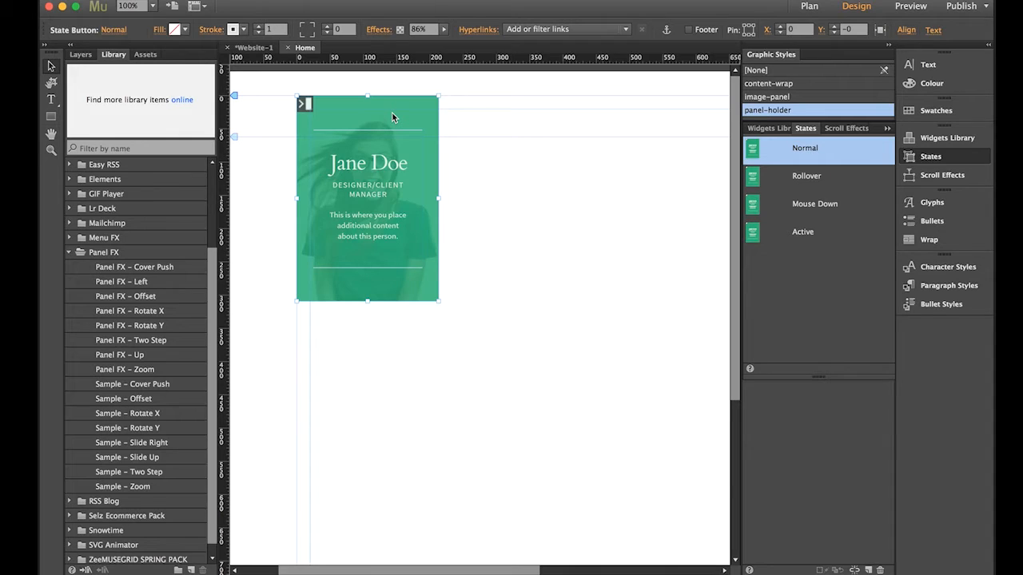
- Enlarge the sample's outer holder to about 310 by 415 px and its nested image panel to about 270 by 380 px
{"action": "left_click_drag", "start_coordinate": [438, 303], "coordinate": [505, 373]}
{"action": "left_click", "coordinate": [437, 301]}
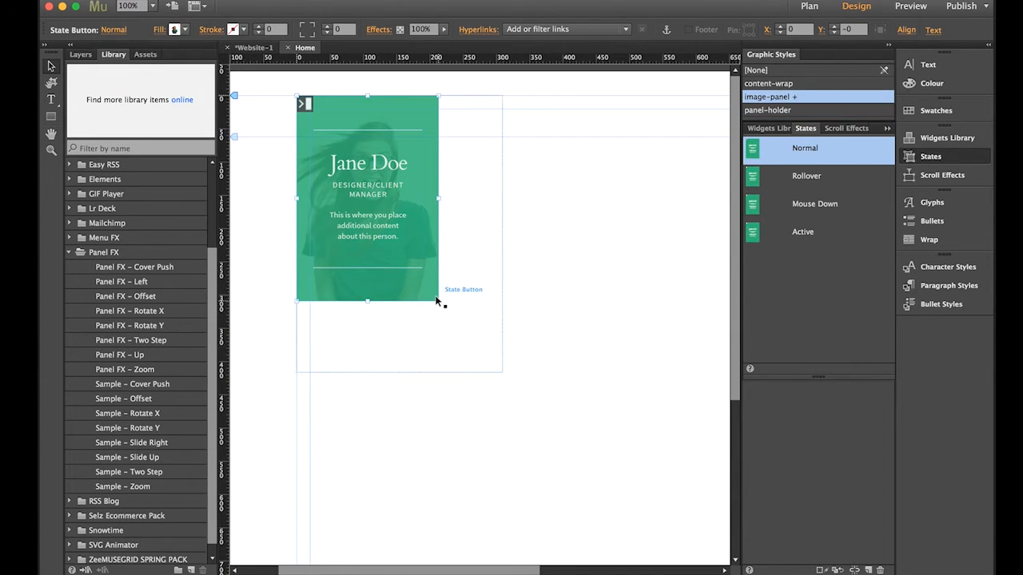
{"action": "left_click_drag", "start_coordinate": [438, 304], "coordinate": [477, 348]}
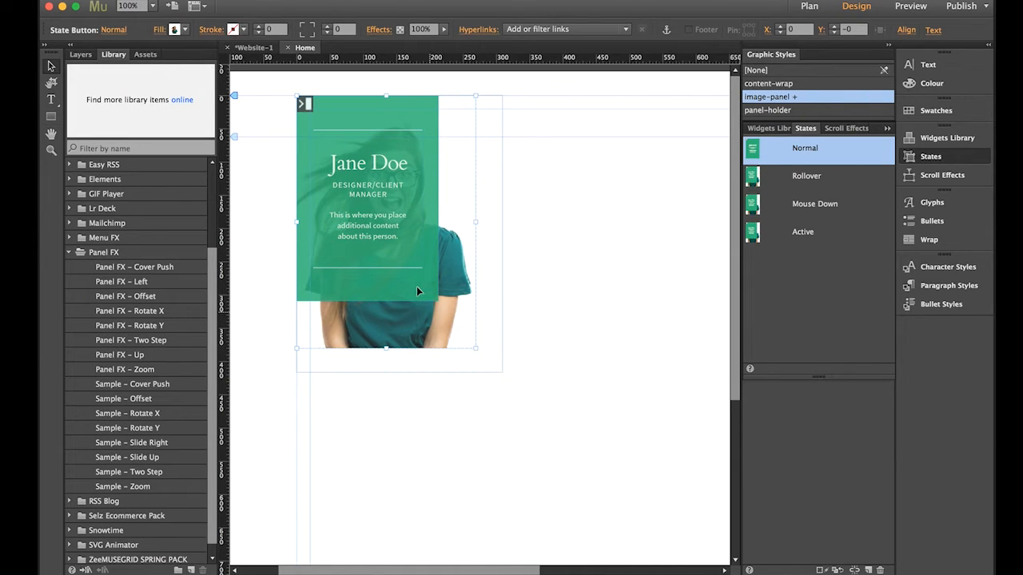
- Select the sample's outer holder and expand Layer 1 down through its nested state buttons to examine the structure
{"action": "left_click", "coordinate": [469, 362]}
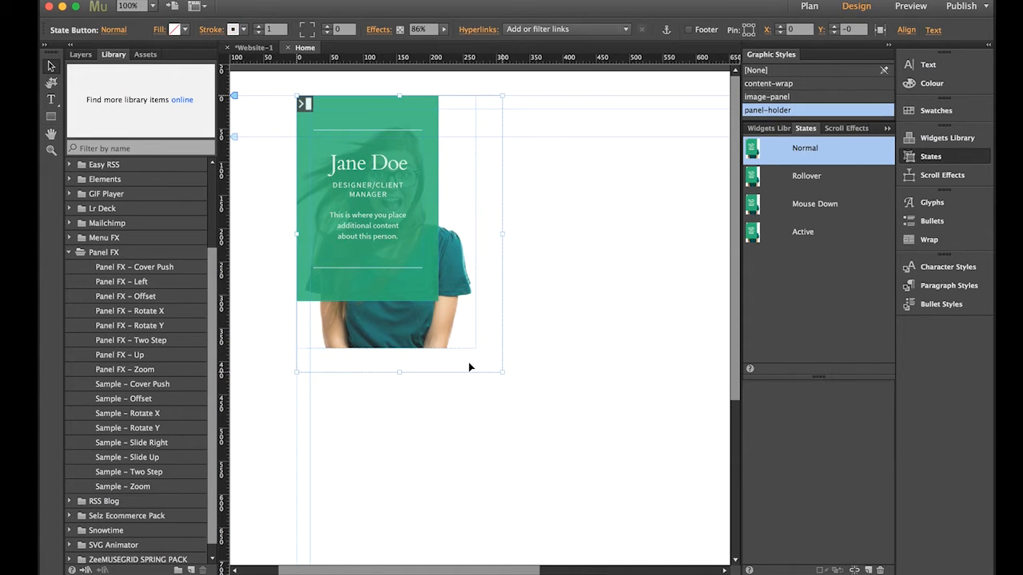
{"action": "left_click", "coordinate": [80, 55]}
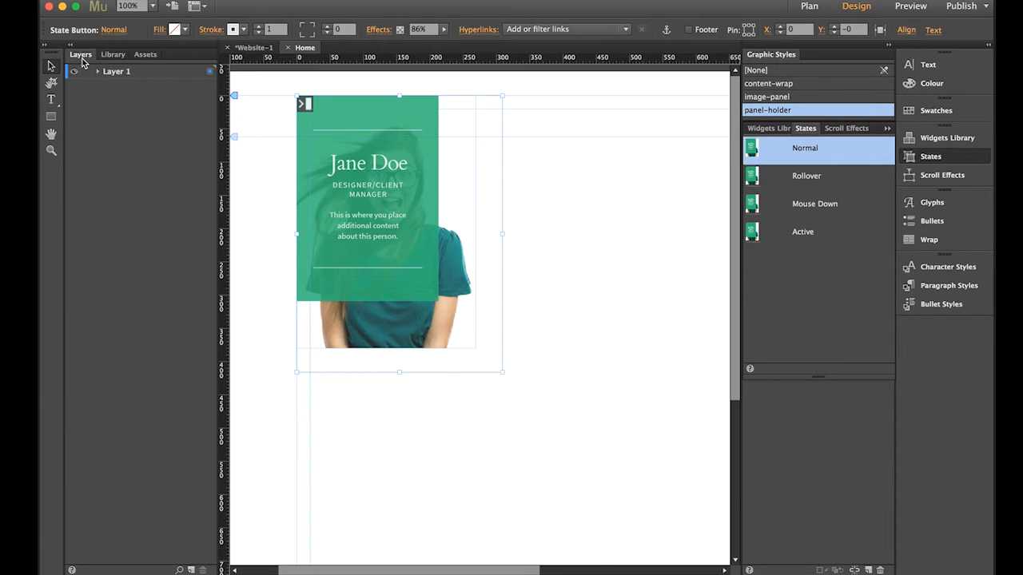
{"action": "left_click", "coordinate": [97, 72]}
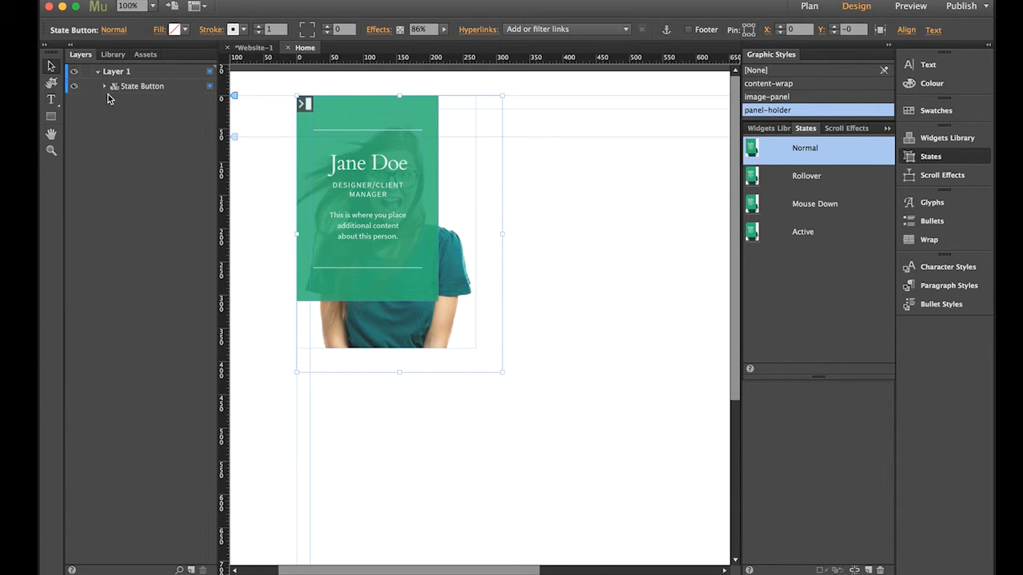
{"action": "left_click", "coordinate": [106, 87]}
{"action": "left_click", "coordinate": [111, 101]}
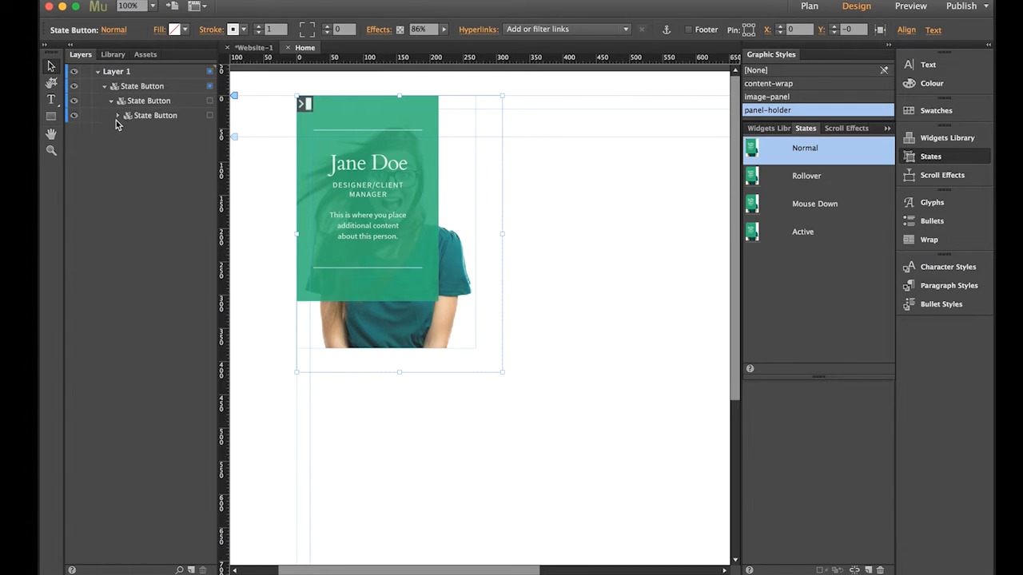
{"action": "left_click", "coordinate": [117, 117]}
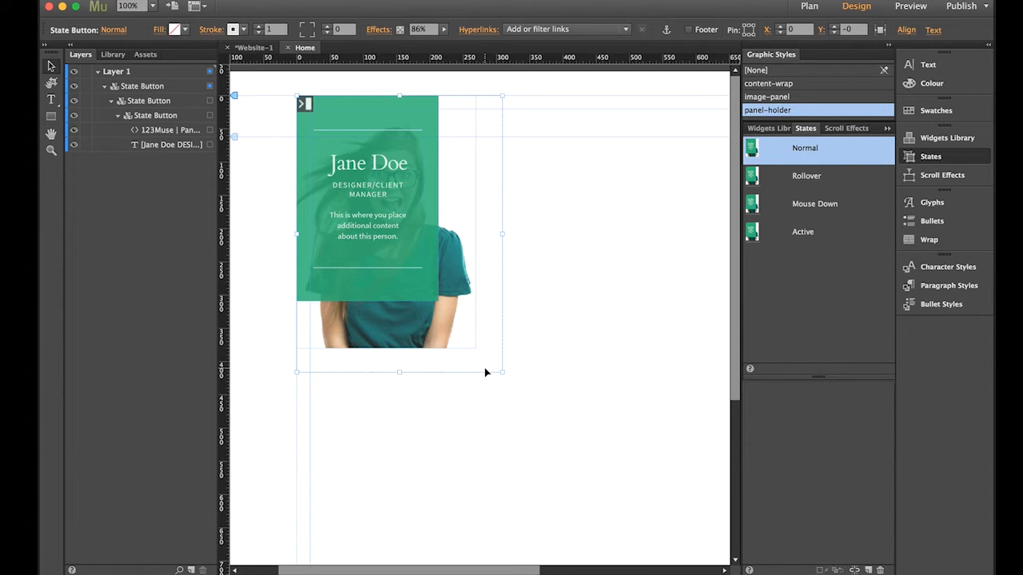
- Select the sample's innermost text frame and its Panel Cover Push FX widget in turn to identify them among the layers
{"action": "left_click", "coordinate": [392, 252]}
{"action": "left_click", "coordinate": [392, 251]}
{"action": "left_click", "coordinate": [392, 253]}
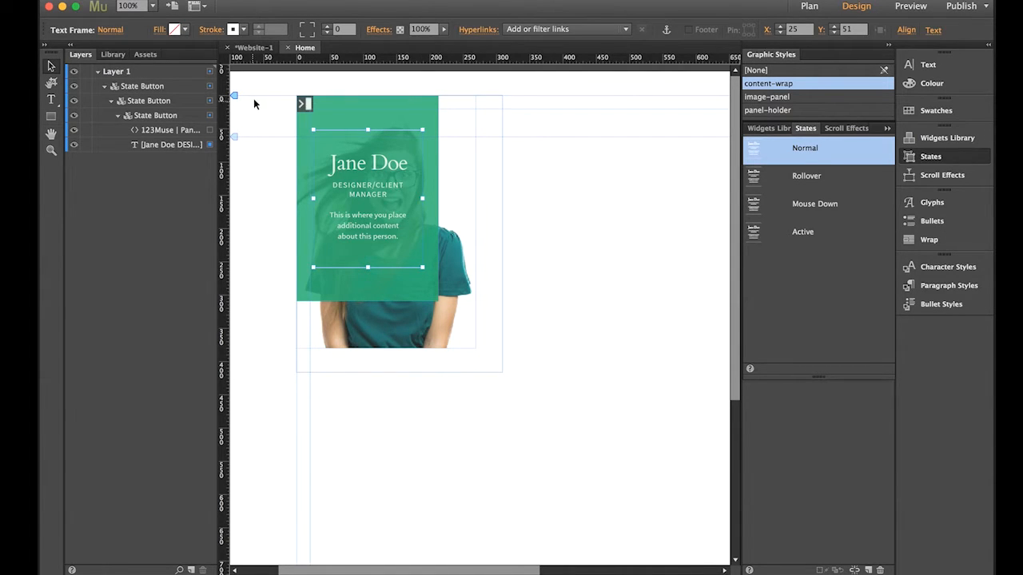
{"action": "left_click", "coordinate": [306, 98]}
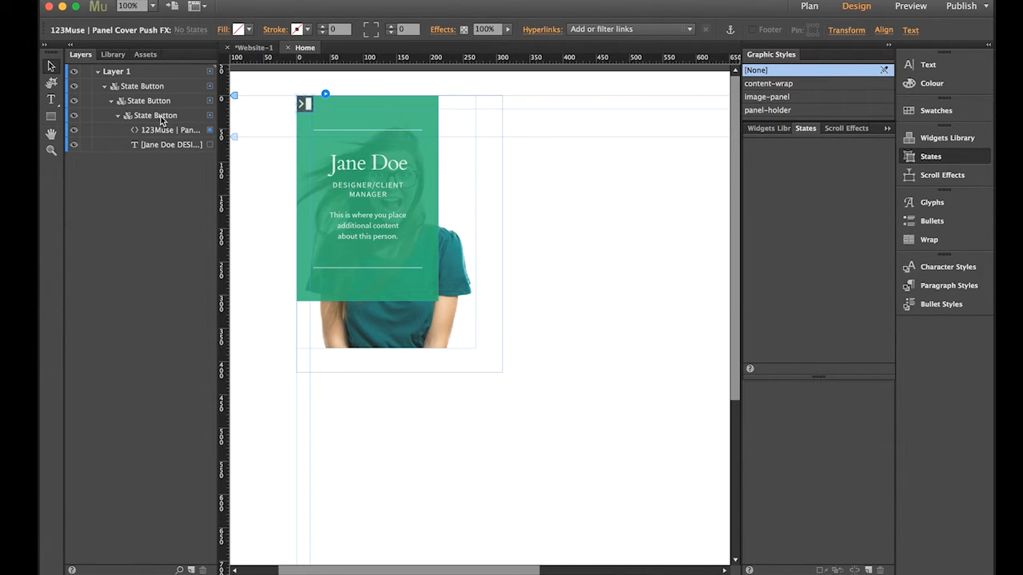
- Examine the fill settings of the green text panel and the image panel, and reselect the outer holder
{"action": "left_click", "coordinate": [368, 105]}
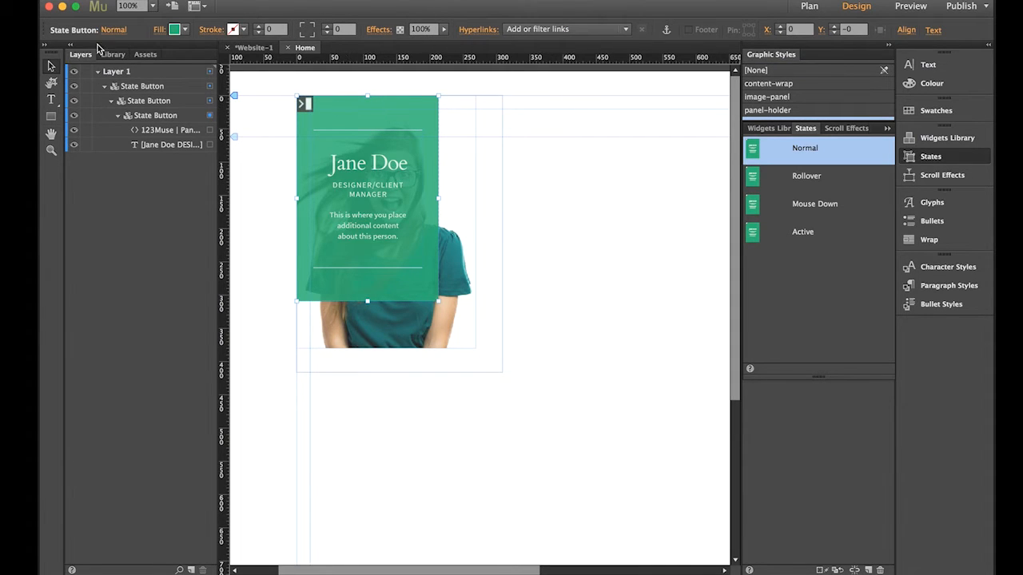
{"action": "left_click", "coordinate": [161, 30]}
{"action": "left_click", "coordinate": [455, 162]}
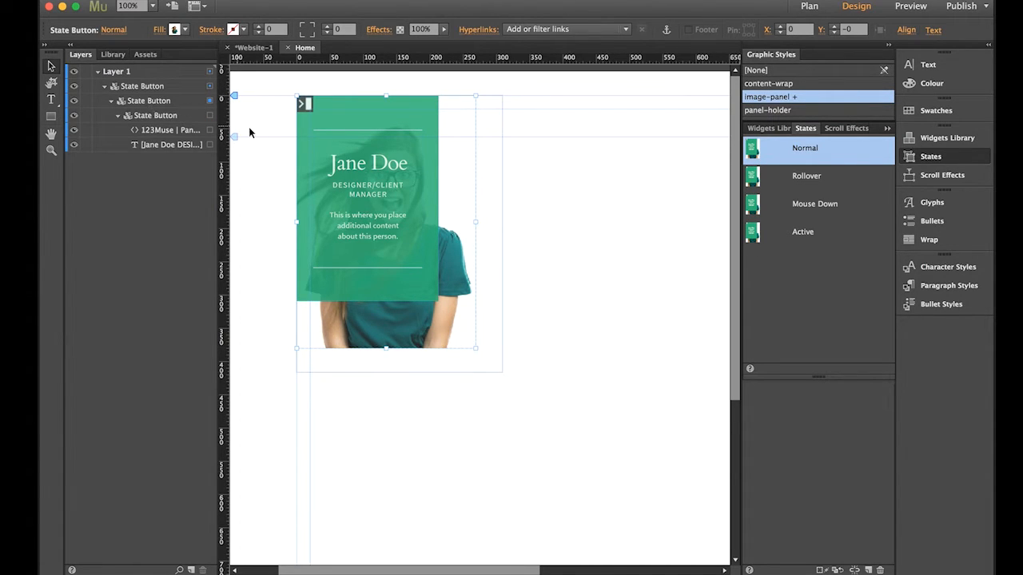
{"action": "left_click", "coordinate": [162, 30]}
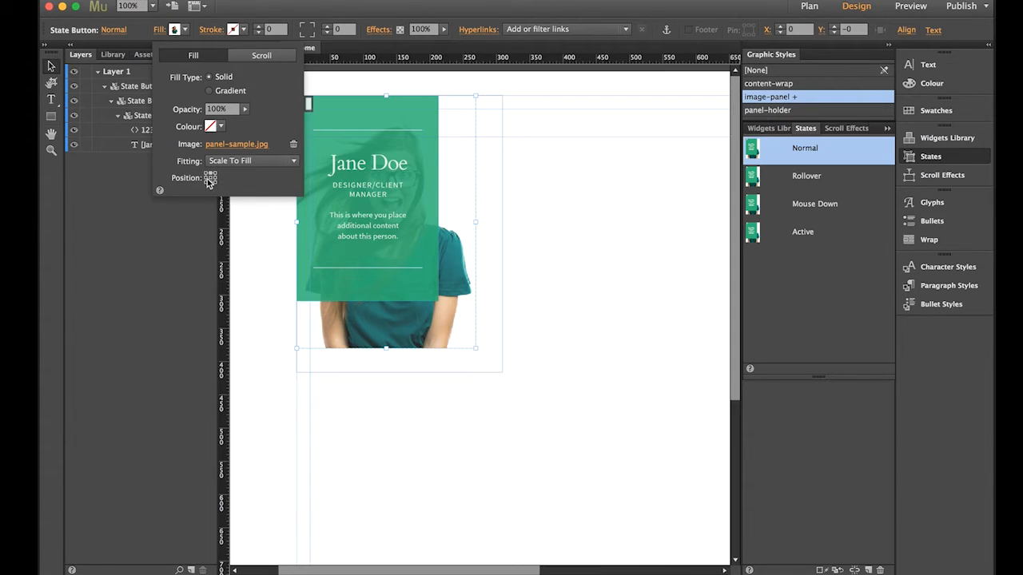
{"action": "left_click", "coordinate": [491, 281]}
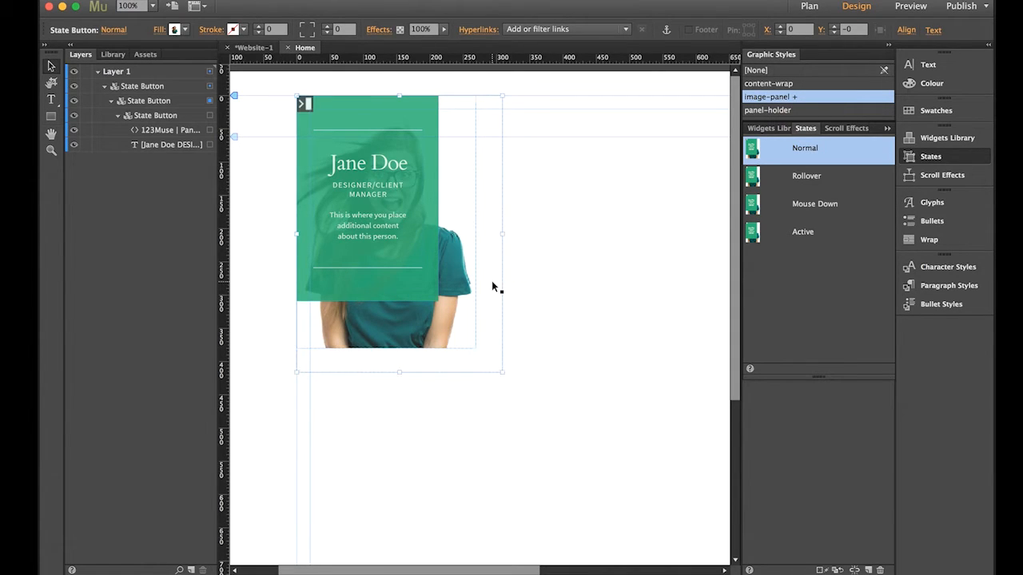
{"action": "left_click", "coordinate": [492, 279]}
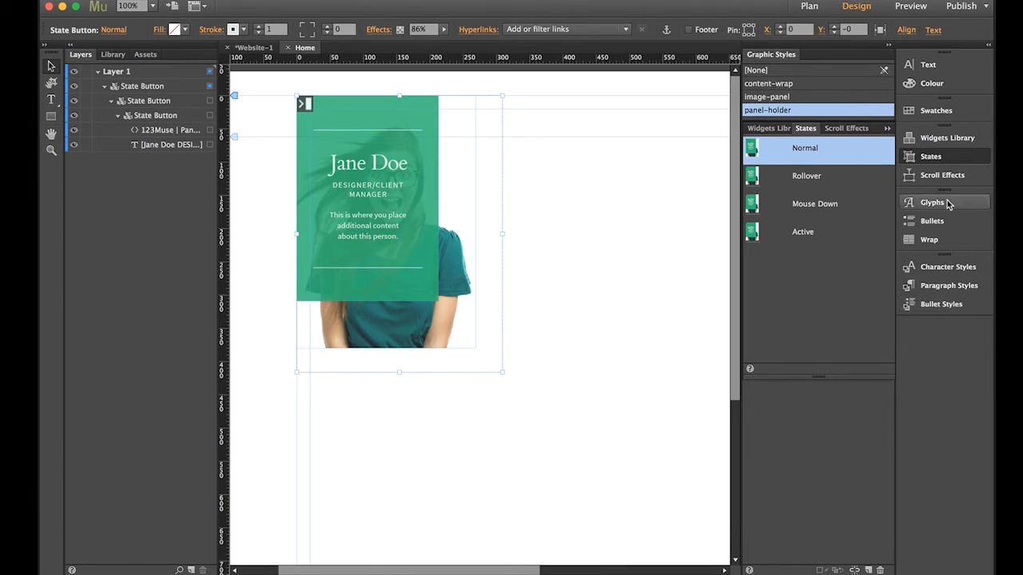
- Place a State Button widget beside the sample at X 349, Y 0 and enlarge it to about 265 by 390 px
{"action": "left_click", "coordinate": [963, 138]}
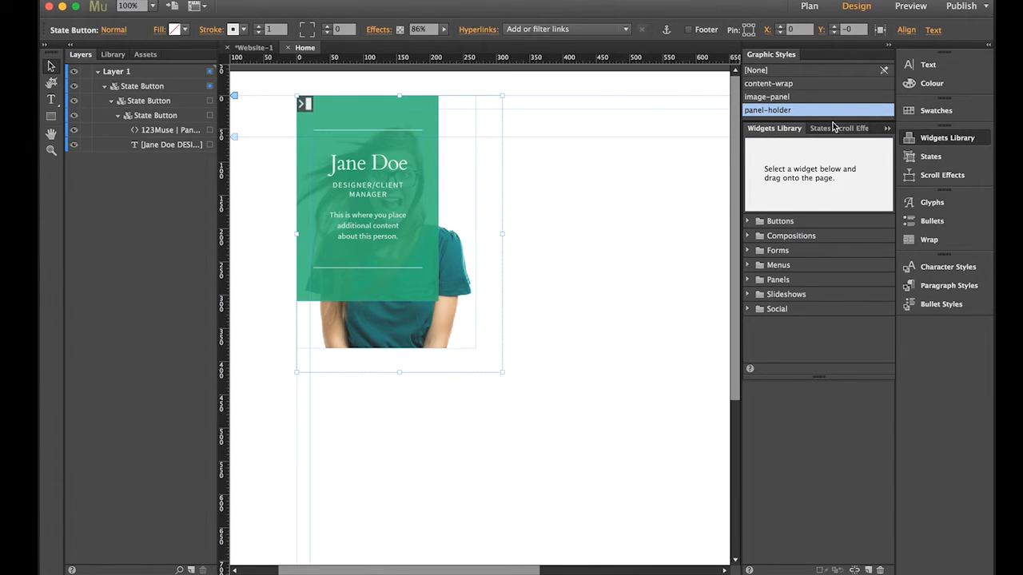
{"action": "left_click", "coordinate": [748, 221]}
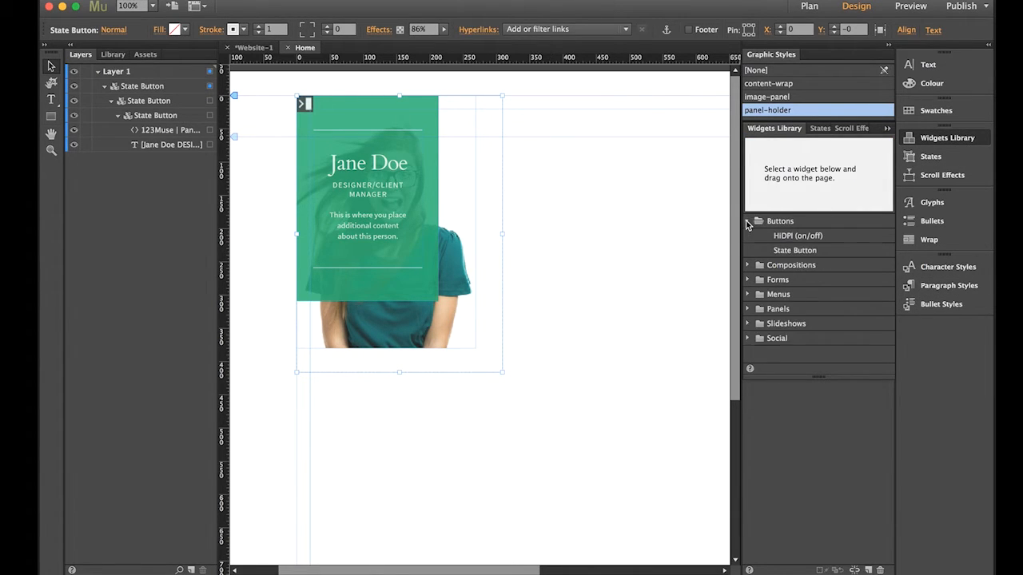
{"action": "left_click", "coordinate": [810, 252]}
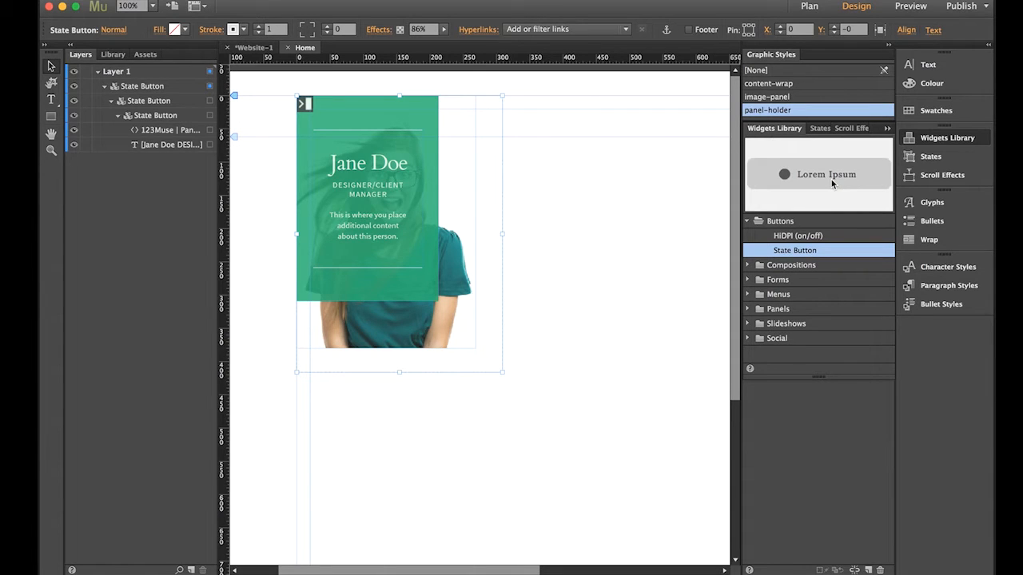
{"action": "left_click_drag", "start_coordinate": [842, 175], "coordinate": [532, 100]}
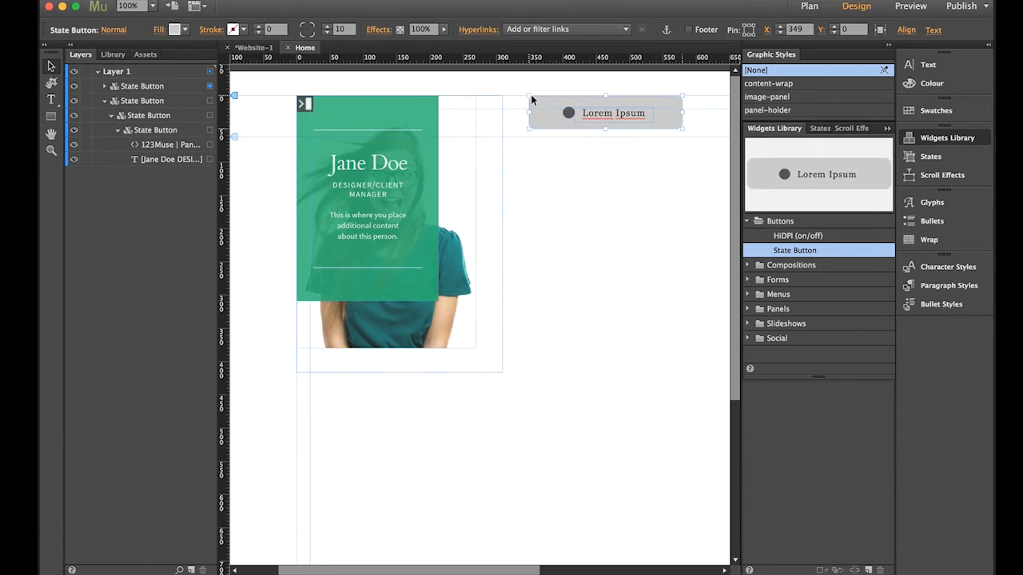
{"action": "left_click_drag", "start_coordinate": [518, 573], "coordinate": [536, 572]}
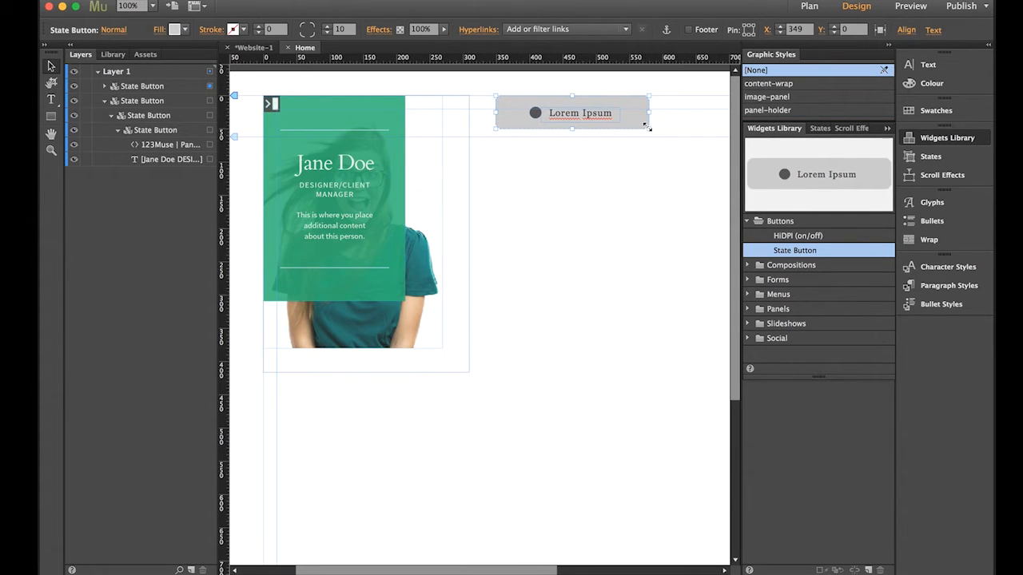
{"action": "left_click_drag", "start_coordinate": [646, 125], "coordinate": [673, 352]}
{"action": "left_click_drag", "start_coordinate": [672, 354], "coordinate": [672, 355]}
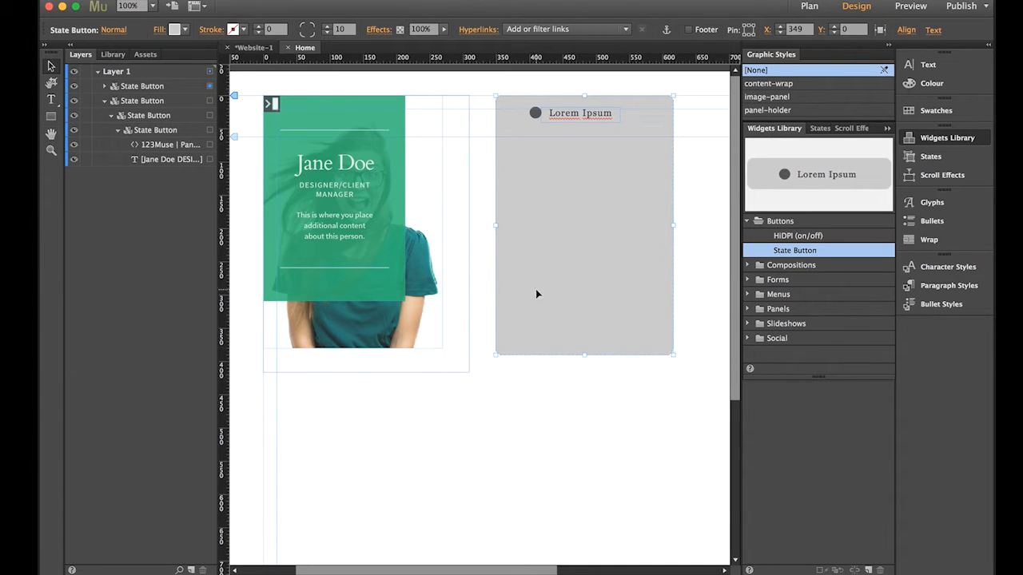
- Remove the new state button's rounded corners and set its fill to none
{"action": "left_click", "coordinate": [309, 32]}
{"action": "left_click", "coordinate": [185, 31]}
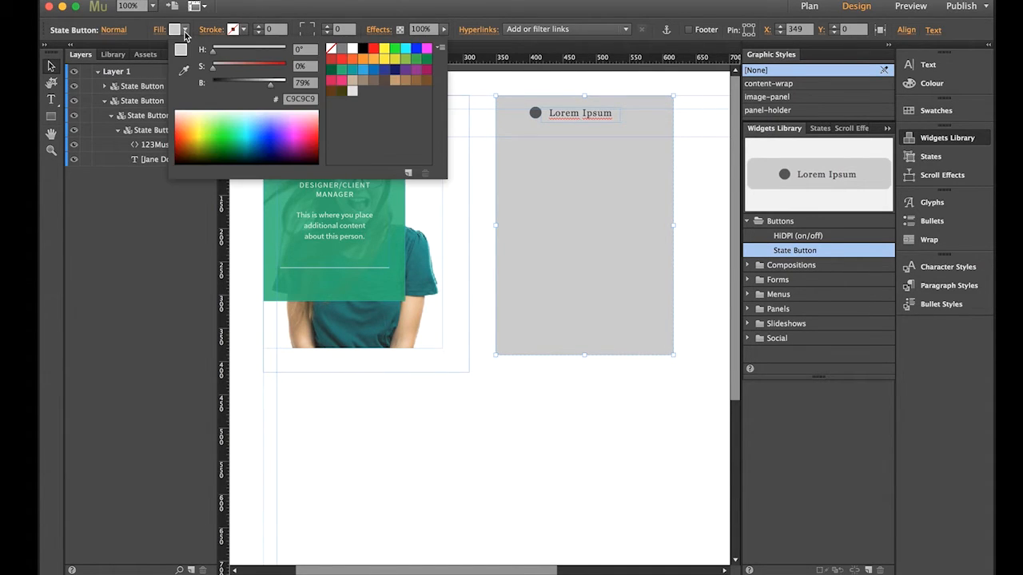
{"action": "left_click", "coordinate": [332, 51]}
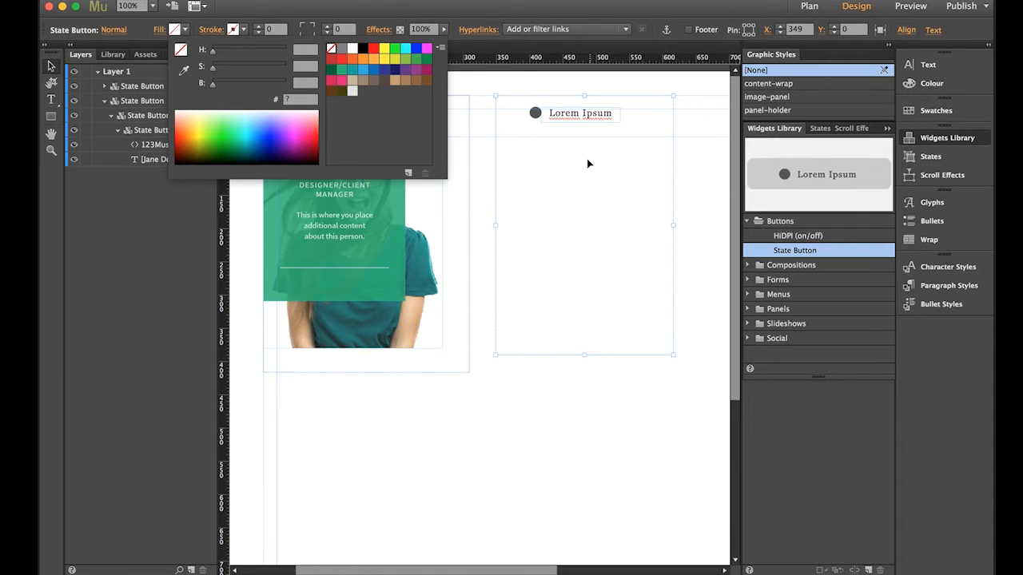
- Delete the "Lorem Ipsum" placeholder text and the round icon from the new state button
{"action": "left_click", "coordinate": [593, 123]}
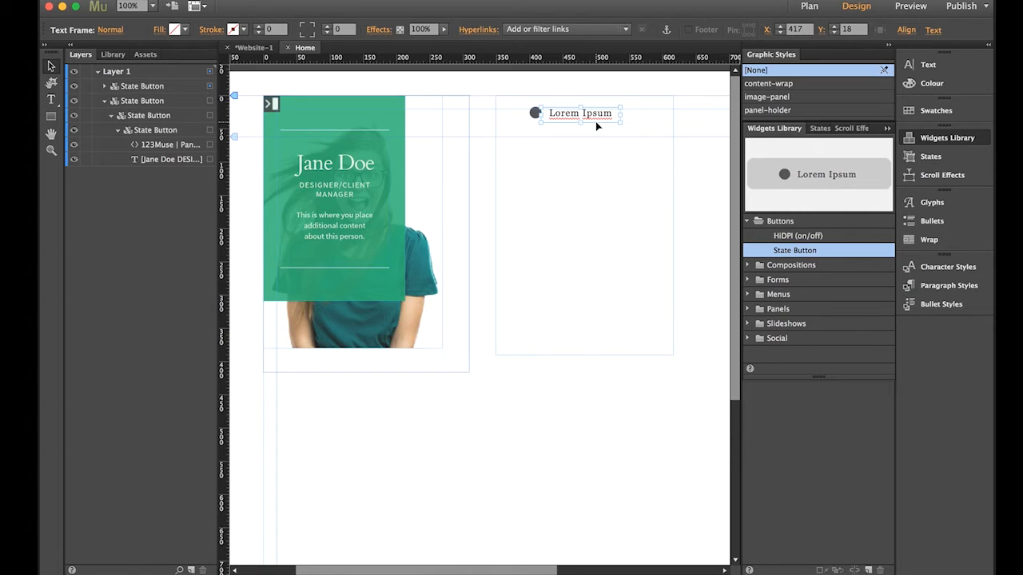
{"action": "key", "text": "Delete"}
{"action": "left_click", "coordinate": [535, 113]}
{"action": "key", "text": "Delete"}
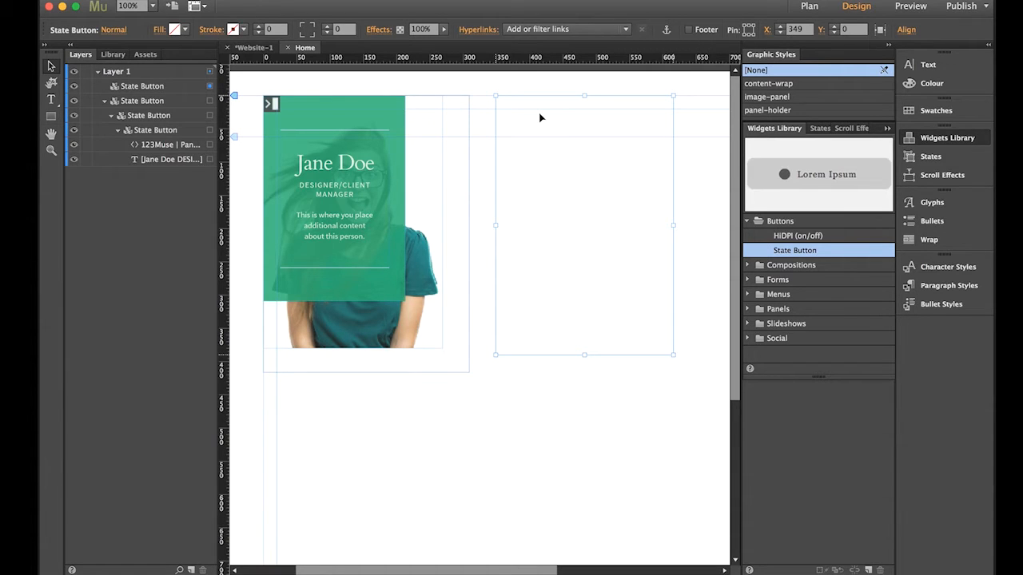
- Clear the formatting of the new button's Rollover state
{"action": "left_click", "coordinate": [931, 158]}
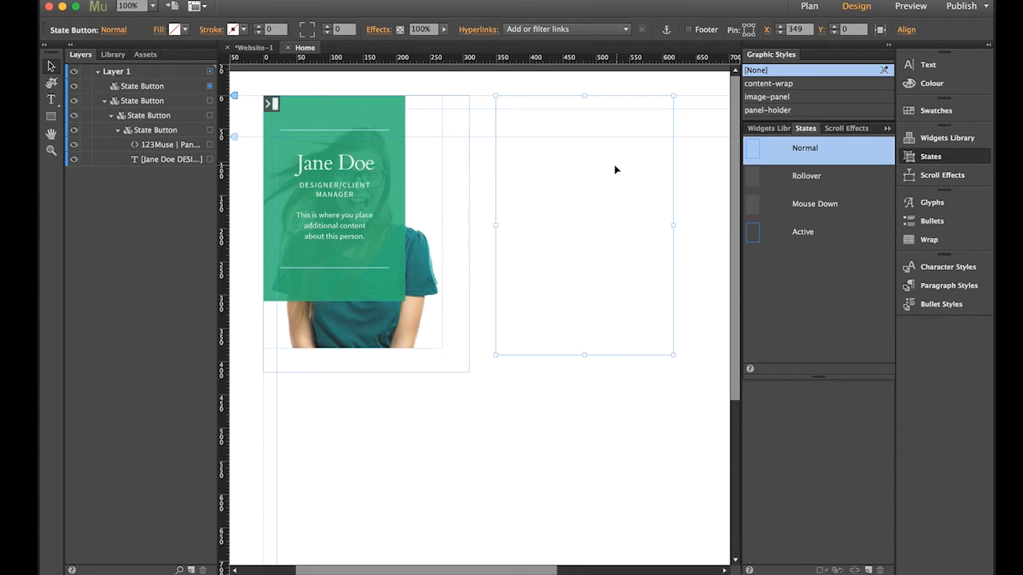
{"action": "left_click", "coordinate": [795, 183]}
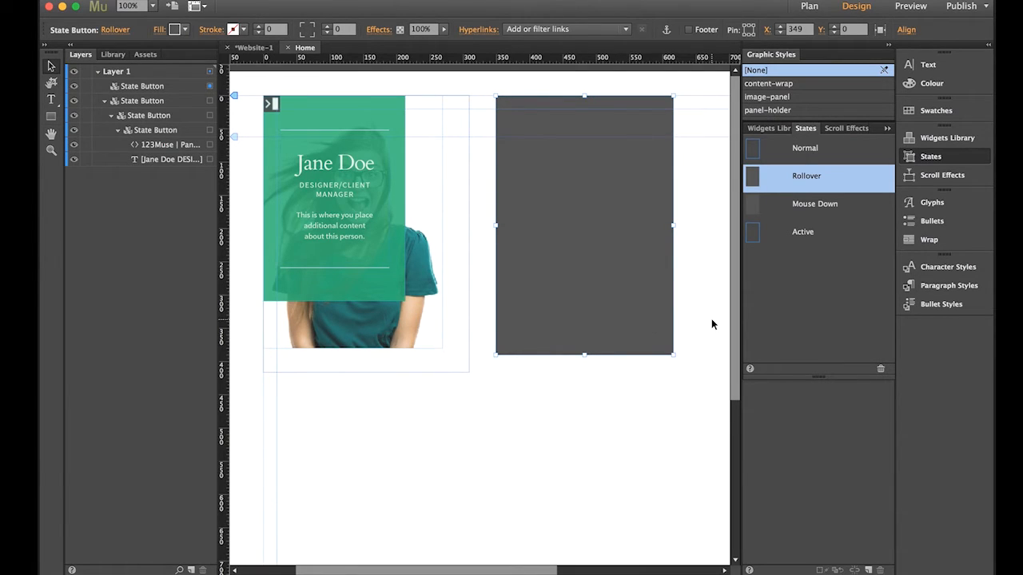
{"action": "left_click", "coordinate": [883, 368]}
- Check the Mouse Down, Active, Rollover and Normal states of the new button for leftover formatting, finishing on Normal
{"action": "left_click", "coordinate": [806, 211]}
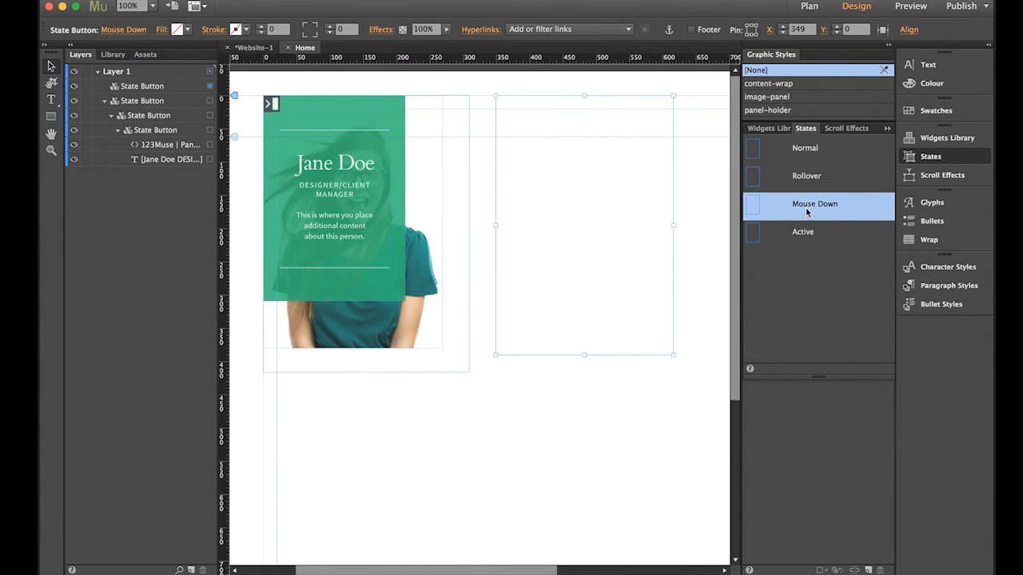
{"action": "left_click", "coordinate": [813, 233]}
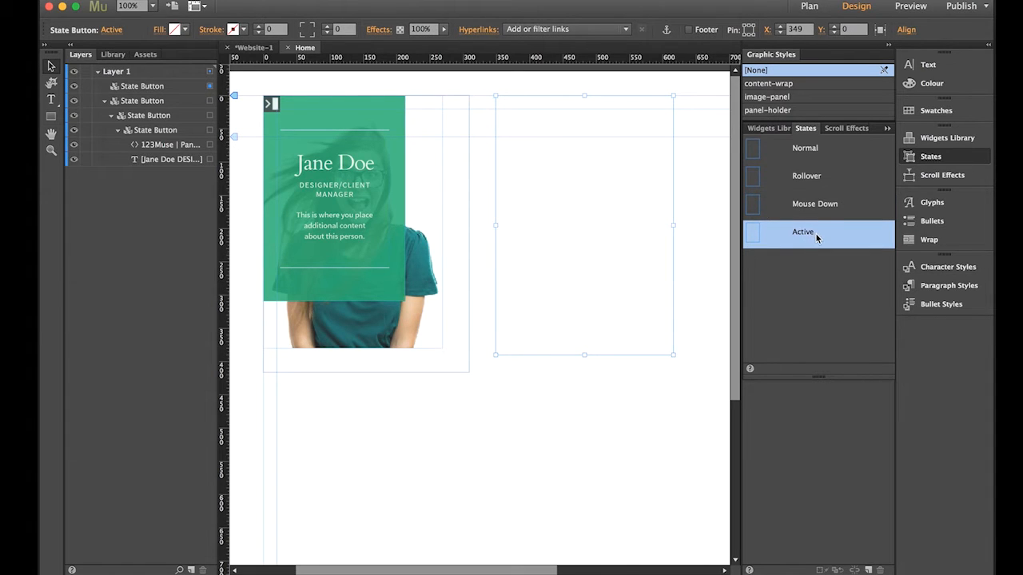
{"action": "left_click", "coordinate": [828, 205]}
{"action": "left_click", "coordinate": [816, 177]}
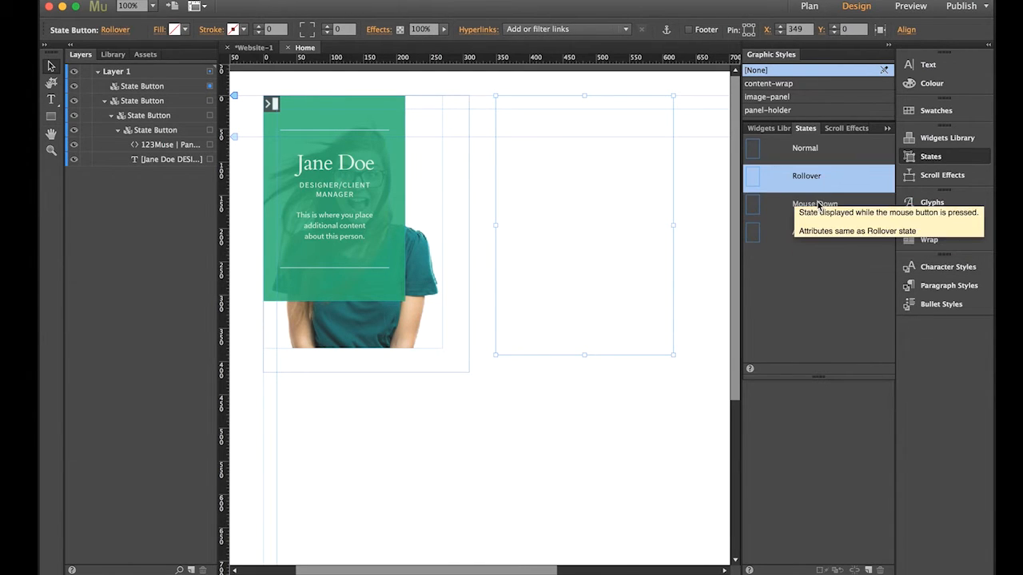
{"action": "left_click", "coordinate": [818, 205]}
{"action": "left_click", "coordinate": [809, 233]}
{"action": "left_click", "coordinate": [812, 203]}
{"action": "left_click", "coordinate": [807, 176]}
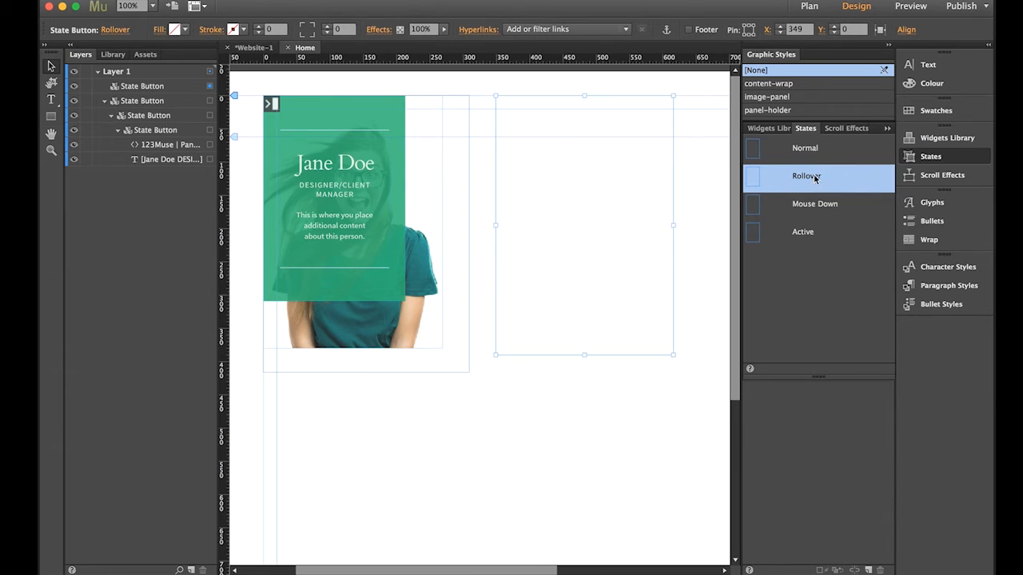
{"action": "left_click", "coordinate": [812, 150]}
{"action": "left_click", "coordinate": [819, 231]}
{"action": "left_click", "coordinate": [816, 204]}
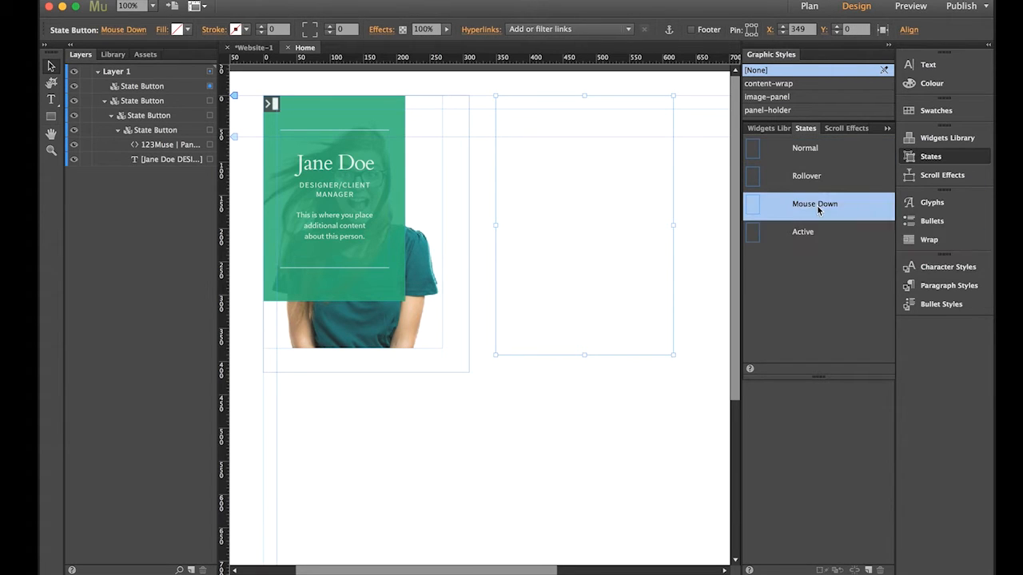
{"action": "left_click", "coordinate": [811, 179]}
{"action": "left_click", "coordinate": [810, 151]}
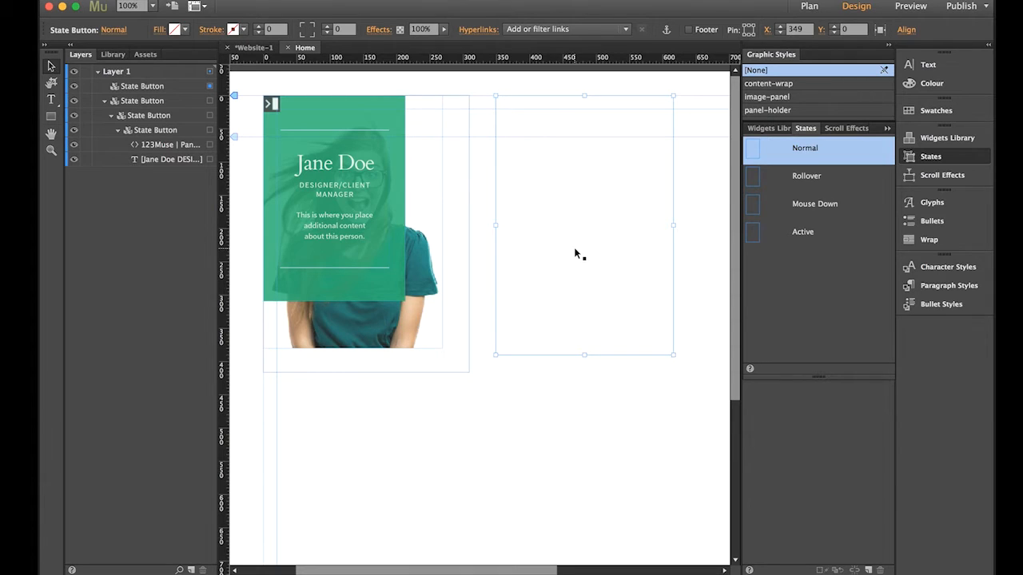
- Paste a copy of the empty state button, make it smaller and nest it in the original's upper-left corner
{"action": "key", "text": "super+v"}
{"action": "left_click_drag", "start_coordinate": [504, 364], "coordinate": [623, 412]}
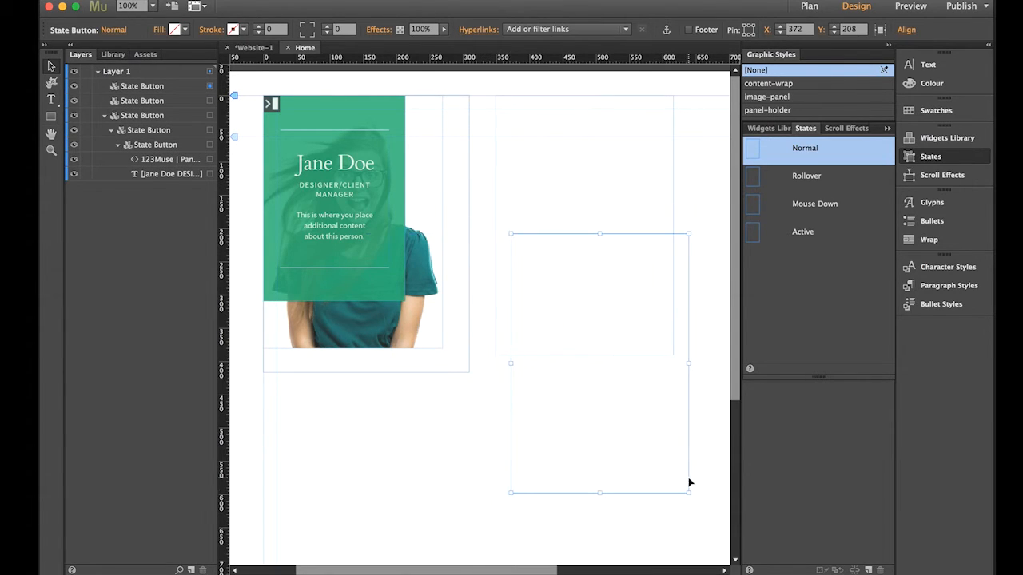
{"action": "left_click_drag", "start_coordinate": [689, 494], "coordinate": [633, 291]}
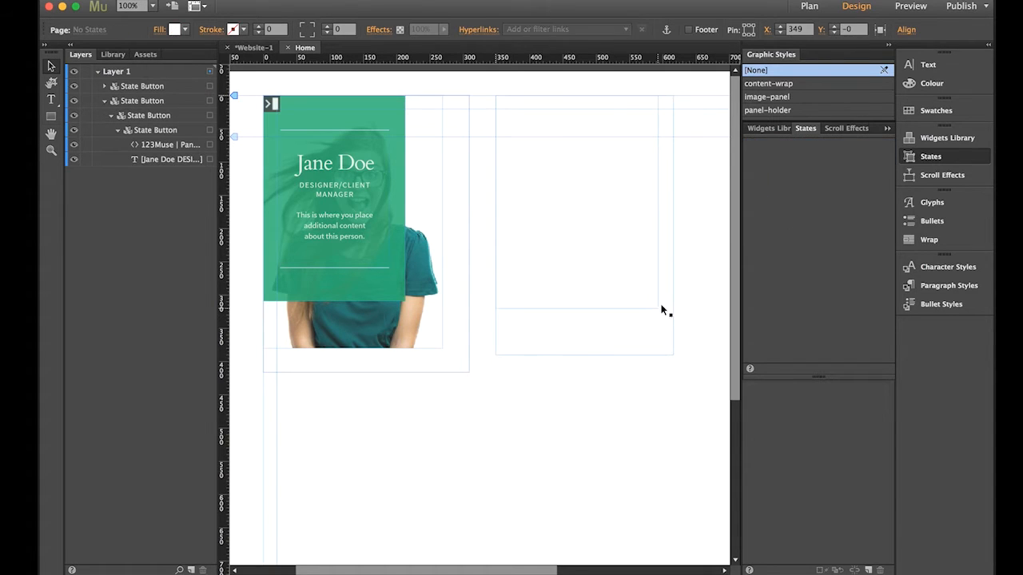
- Duplicate the nested state button, shrink the copy and nest it in the second button's upper-left corner
{"action": "left_click", "coordinate": [584, 222]}
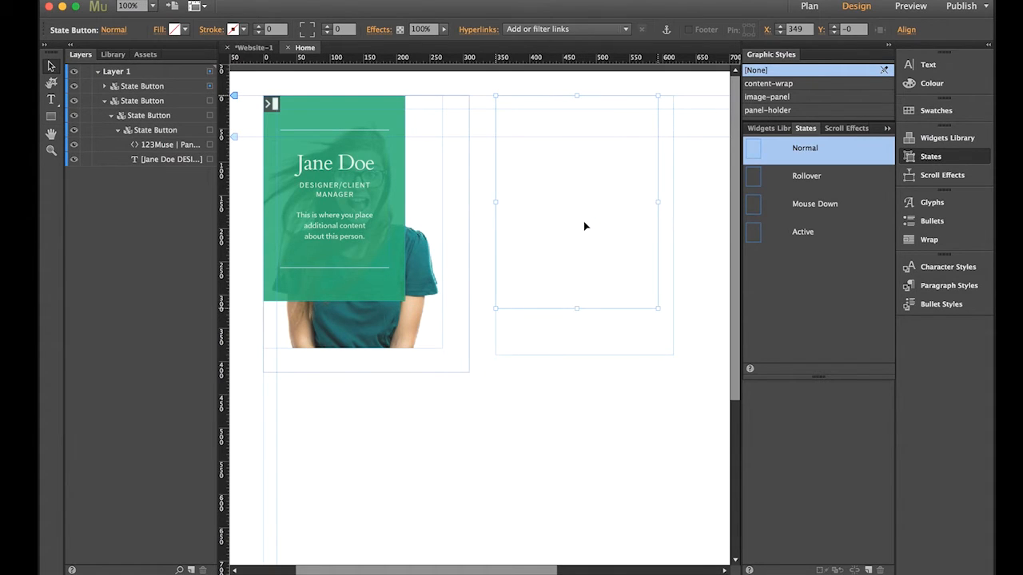
{"action": "left_click_drag", "start_coordinate": [584, 227], "coordinate": [593, 435]}
{"action": "left_click_drag", "start_coordinate": [588, 380], "coordinate": [618, 228]}
{"action": "left_click_drag", "start_coordinate": [601, 264], "coordinate": [600, 258]}
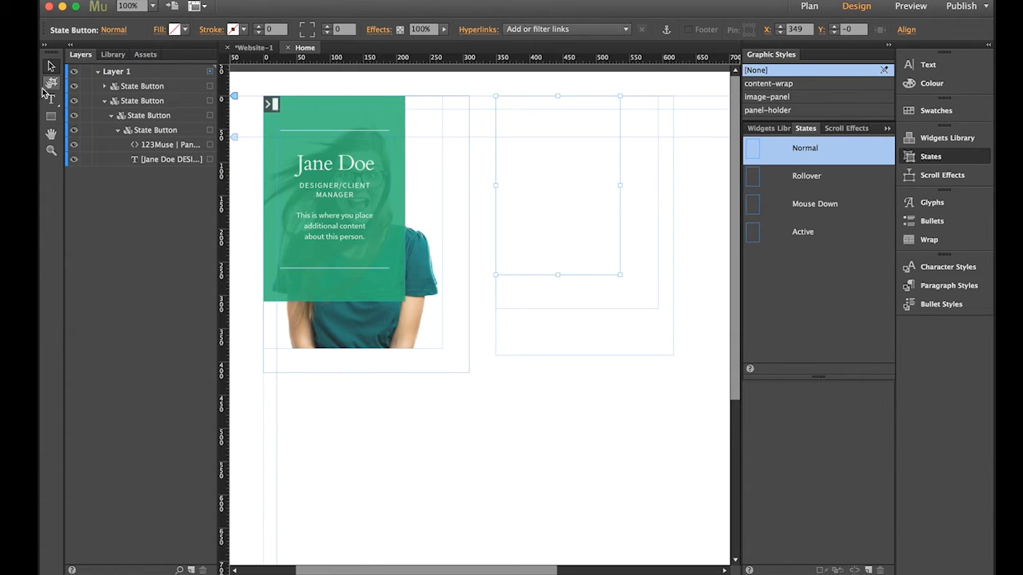
- Expand the new state buttons in the layer structure to check how they are nested
{"action": "left_click", "coordinate": [103, 102]}
{"action": "left_click", "coordinate": [104, 102]}
{"action": "left_click", "coordinate": [104, 86]}
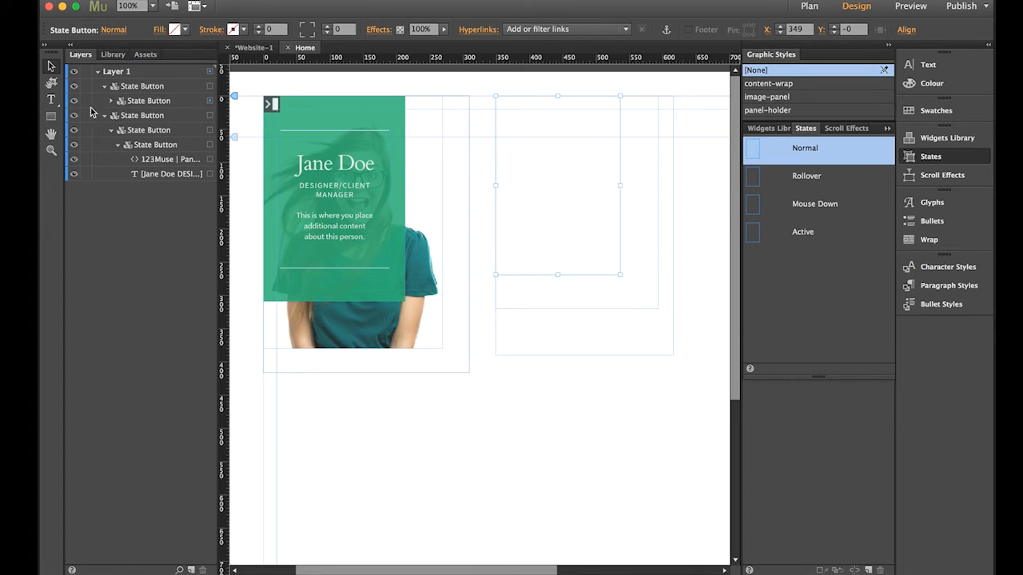
{"action": "left_click", "coordinate": [111, 102]}
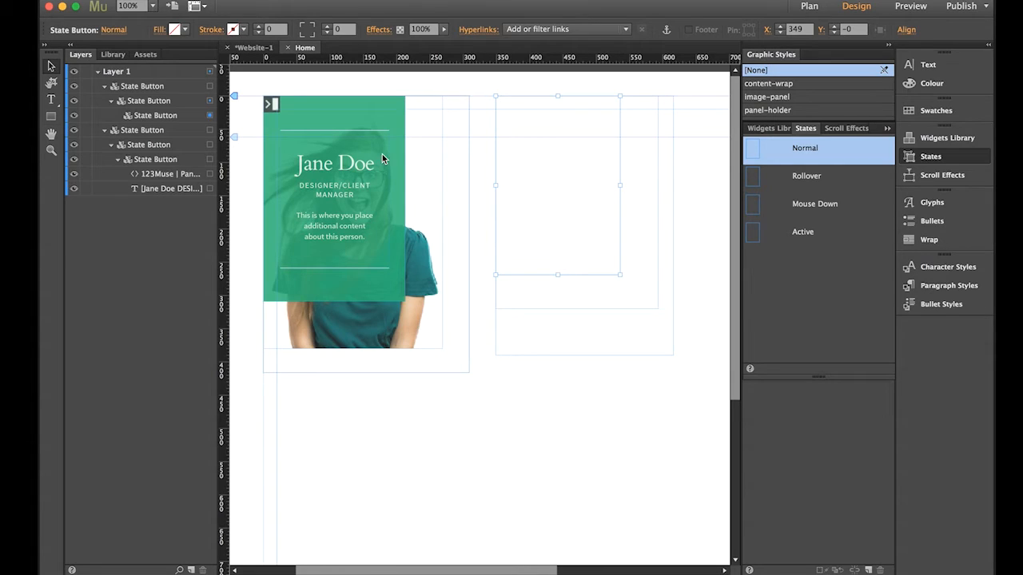
- Select the sample's outer holder, image panel, text panel and content frame in turn to compare the nesting
{"action": "left_click", "coordinate": [457, 196]}
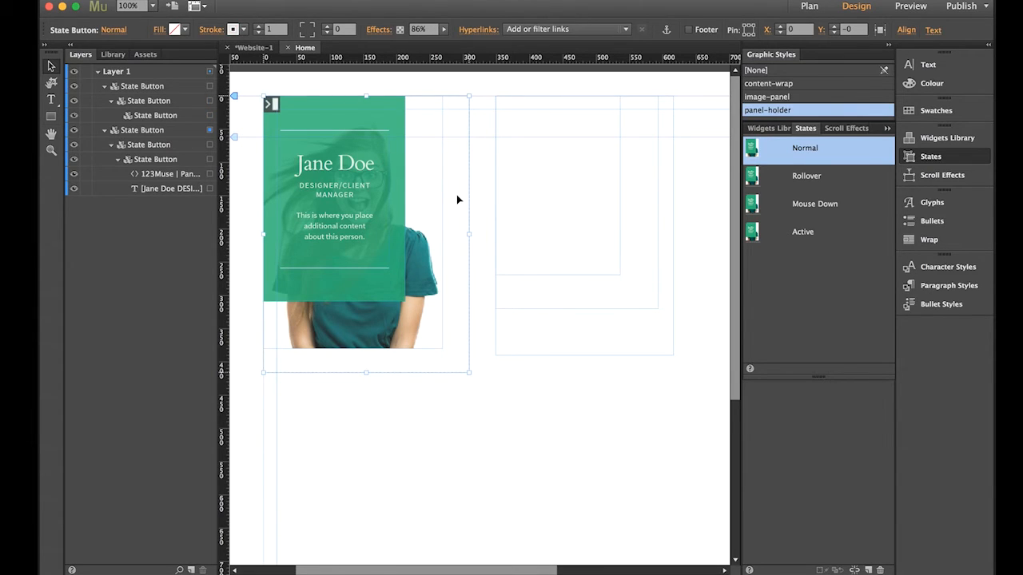
{"action": "left_click", "coordinate": [419, 168]}
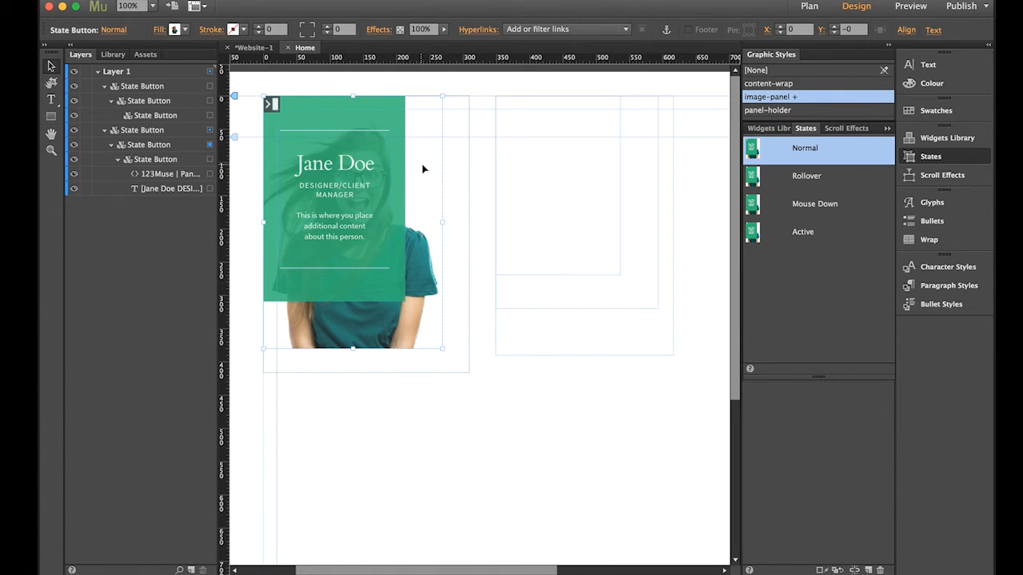
{"action": "left_click", "coordinate": [397, 153]}
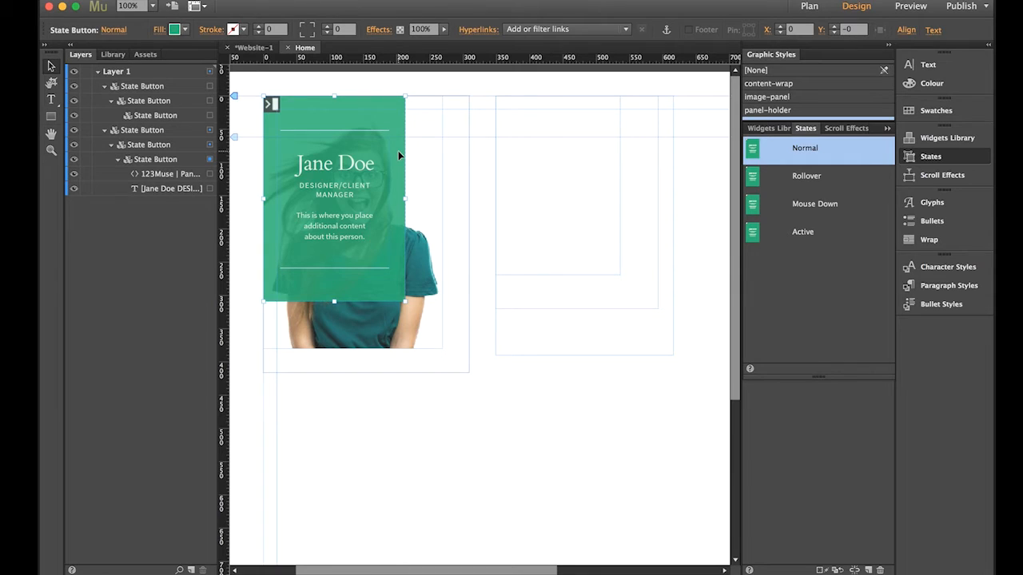
{"action": "left_click", "coordinate": [372, 146]}
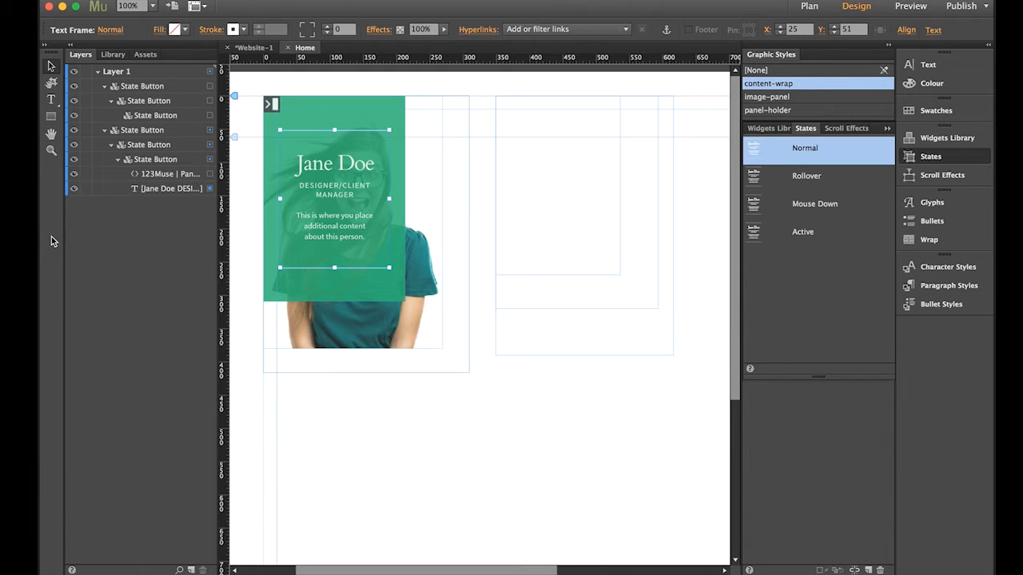
- Draw a text frame about 145 by 198 px inside the innermost new state button and enter "TEXT"
{"action": "left_click", "coordinate": [51, 100]}
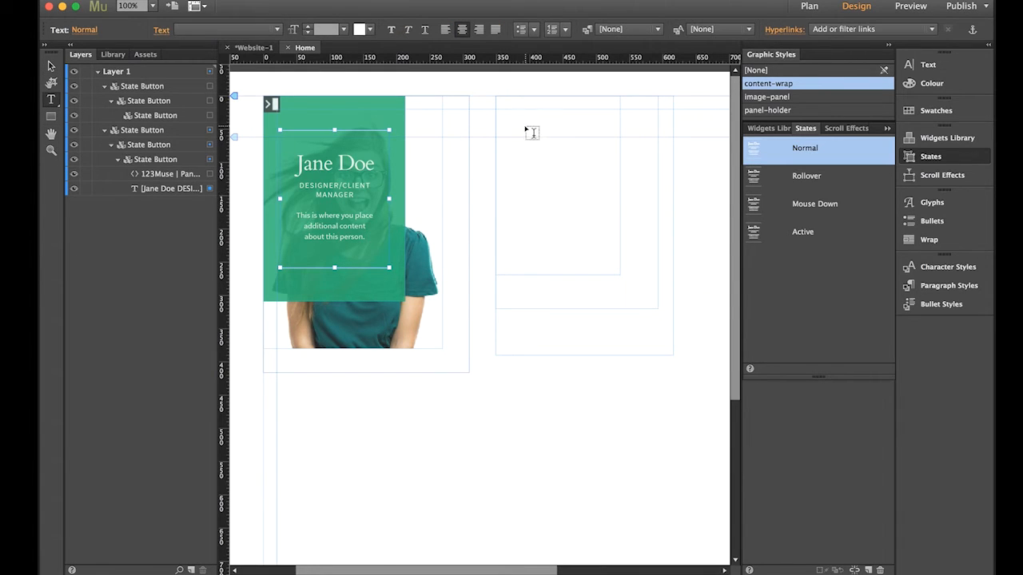
{"action": "left_click_drag", "start_coordinate": [508, 118], "coordinate": [606, 251]}
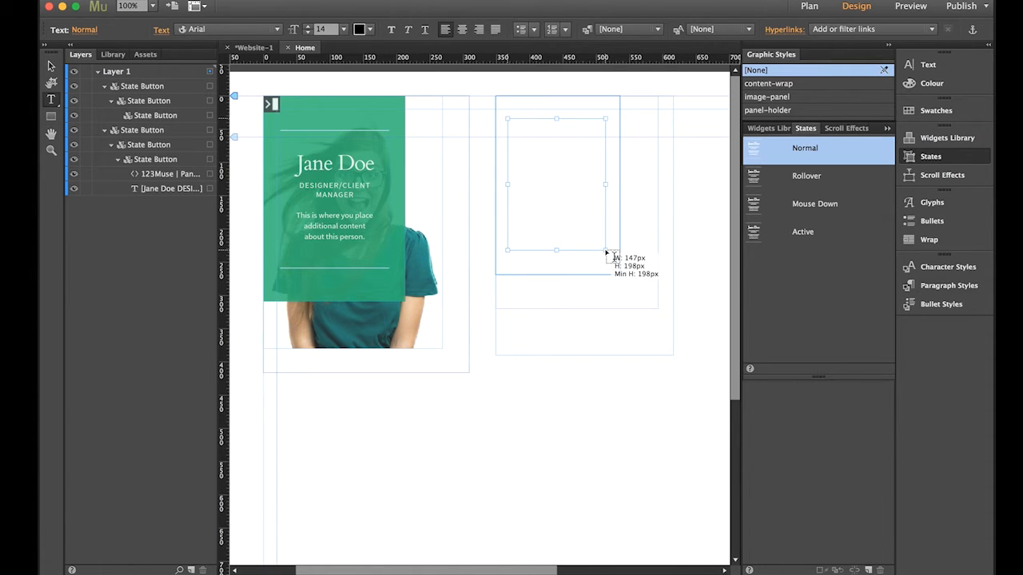
{"action": "left_click_drag", "start_coordinate": [605, 252], "coordinate": [604, 252]}
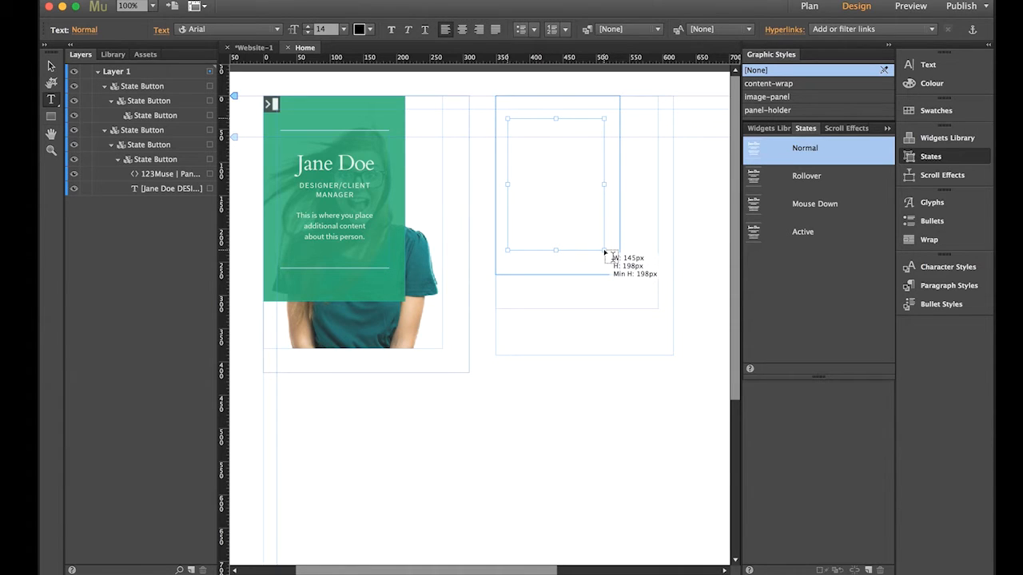
{"action": "left_click_drag", "start_coordinate": [606, 254], "coordinate": [605, 251]}
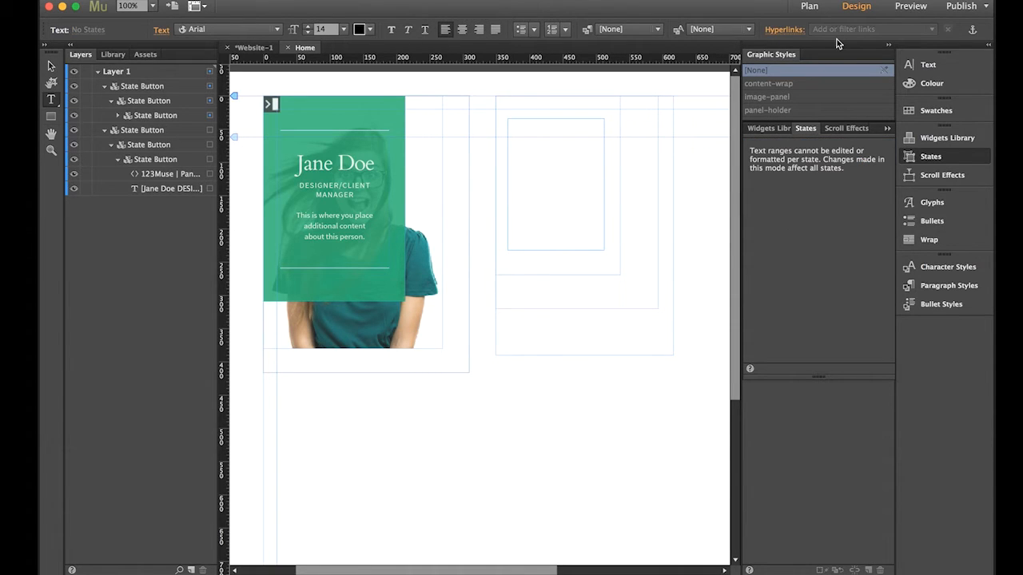
{"action": "type", "text": "TEXT"}
- Try to set the colour of the placeholder text to white
{"action": "left_click", "coordinate": [918, 63]}
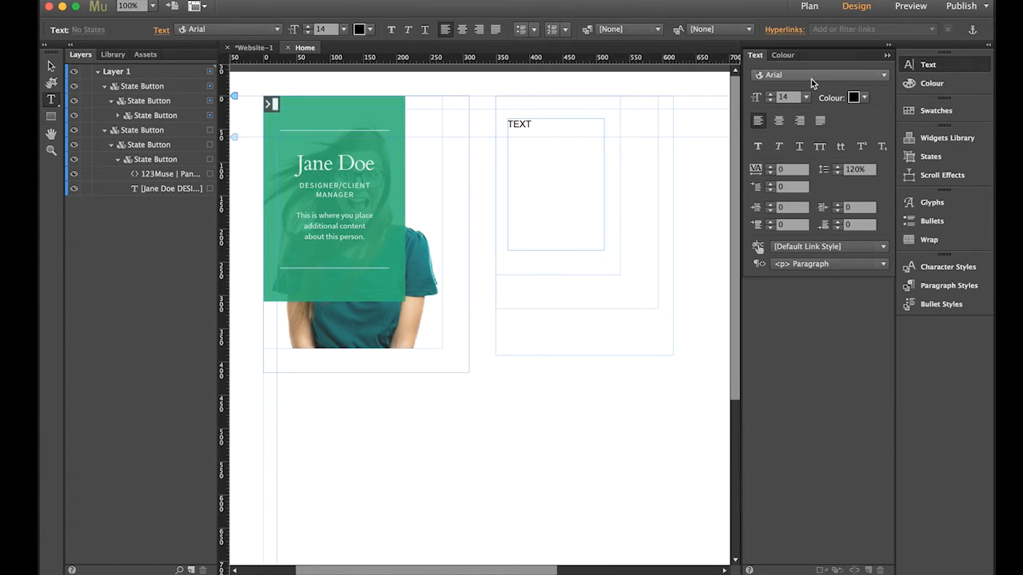
{"action": "left_click", "coordinate": [864, 98]}
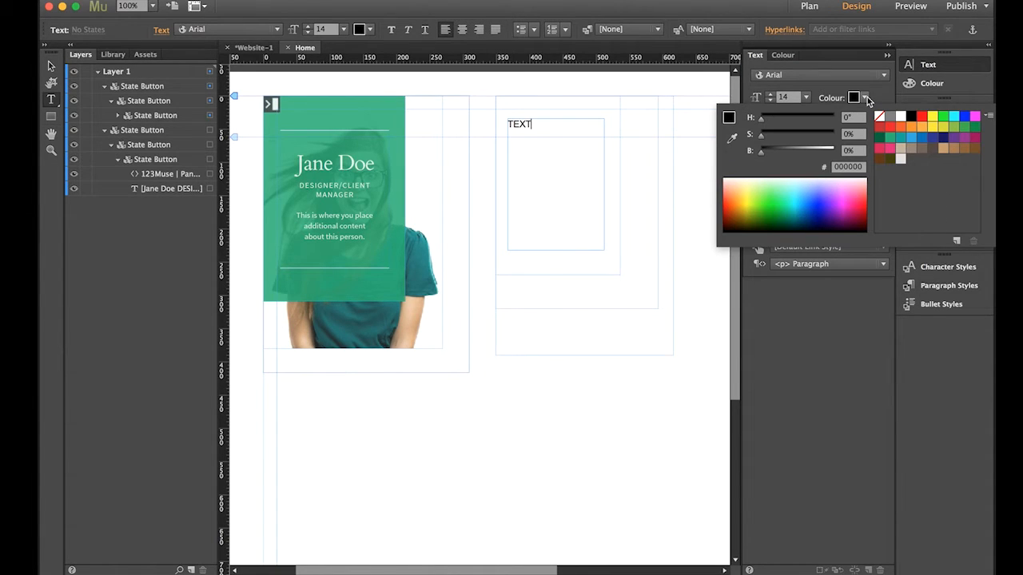
{"action": "left_click", "coordinate": [902, 118]}
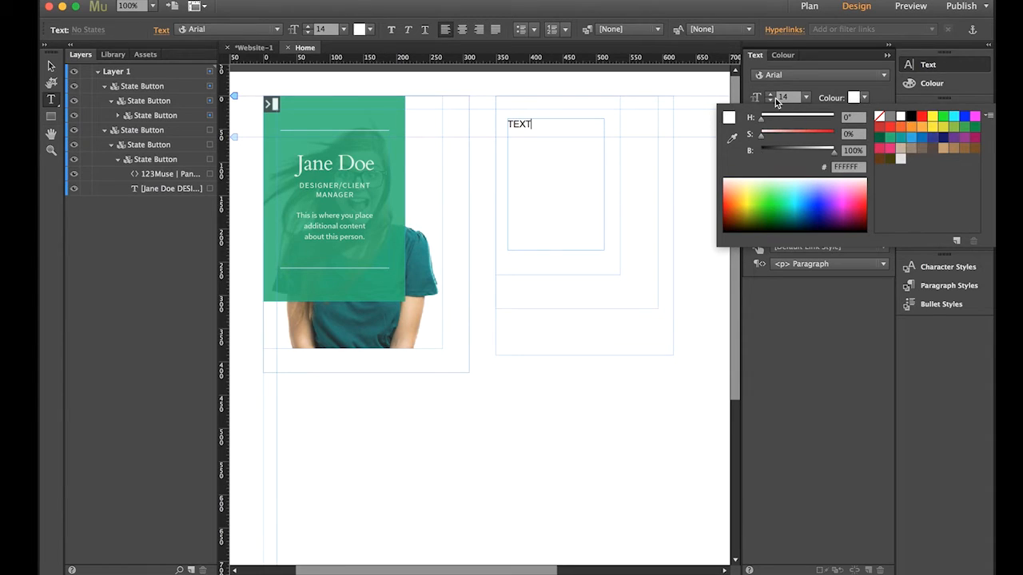
- Centre the placeholder text horizontally and try to raise its font size to 26
{"action": "left_click", "coordinate": [771, 93]}
{"action": "left_click", "coordinate": [770, 93]}
{"action": "left_click", "coordinate": [771, 94]}
{"action": "left_click", "coordinate": [770, 93]}
{"action": "left_click", "coordinate": [771, 93]}
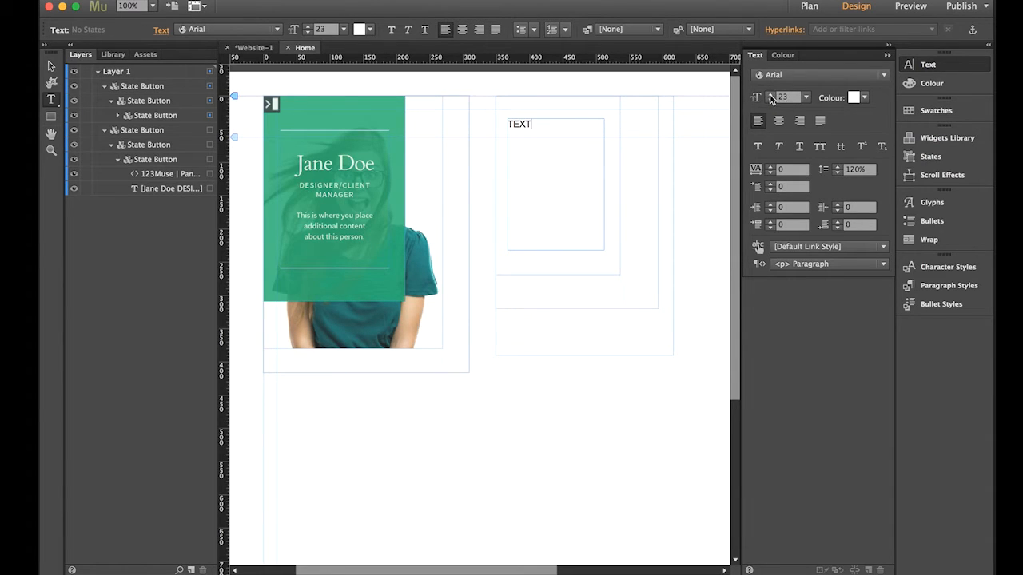
{"action": "left_click", "coordinate": [779, 120]}
{"action": "left_click", "coordinate": [772, 93]}
{"action": "left_click", "coordinate": [772, 93]}
{"action": "left_click", "coordinate": [772, 93]}
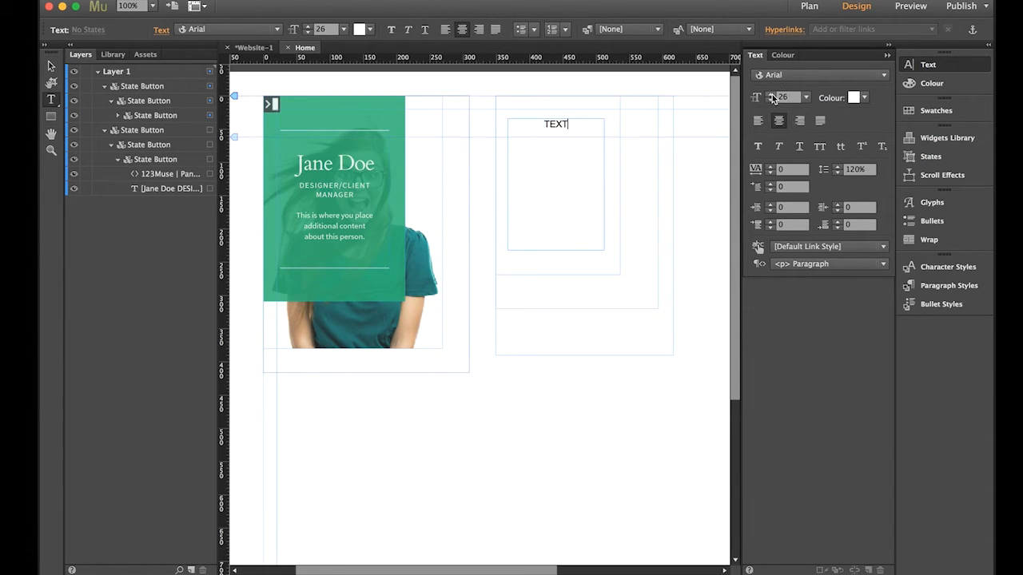
- Select the word "TEXT" in the new frame and set its font size to 28
{"action": "left_click_drag", "start_coordinate": [599, 118], "coordinate": [520, 125]}
{"action": "left_click", "coordinate": [771, 93]}
{"action": "left_click", "coordinate": [771, 94]}
{"action": "left_click", "coordinate": [772, 94]}
{"action": "left_click", "coordinate": [771, 94]}
{"action": "left_click", "coordinate": [772, 93]}
{"action": "left_click", "coordinate": [771, 93]}
{"action": "left_click", "coordinate": [772, 93]}
{"action": "left_click", "coordinate": [772, 94]}
{"action": "left_click", "coordinate": [771, 93]}
{"action": "left_click", "coordinate": [771, 94]}
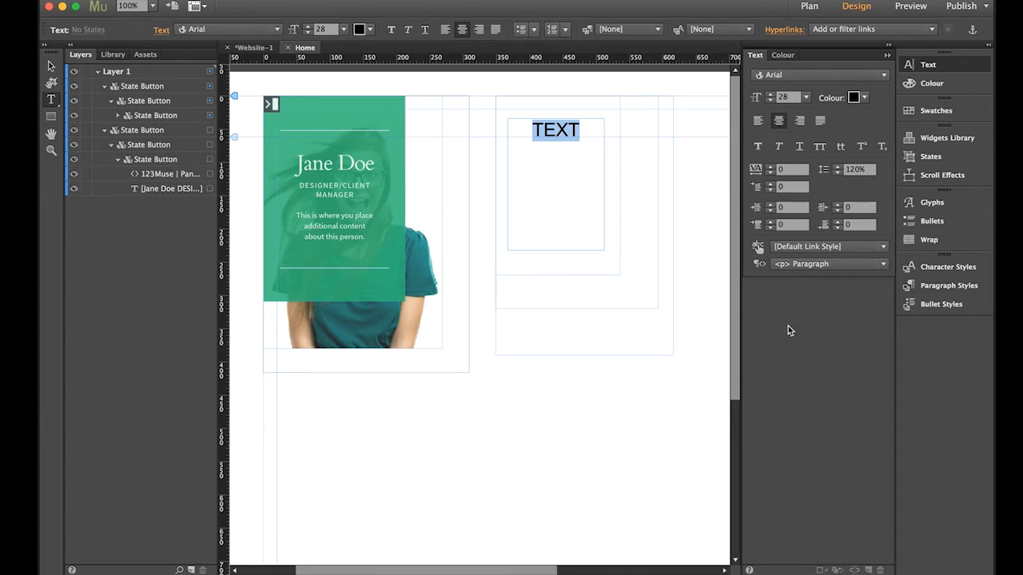
{"action": "key", "text": "Escape"}
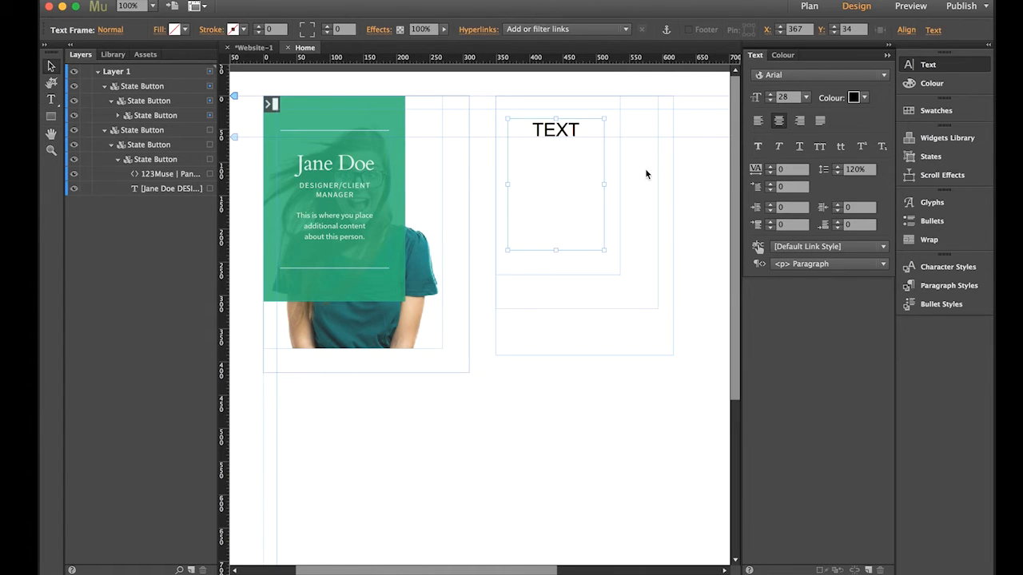
- Place the Panel FX – Cover Push widget in the innermost state button's upper-left corner and check its place in the layers
{"action": "left_click", "coordinate": [118, 116]}
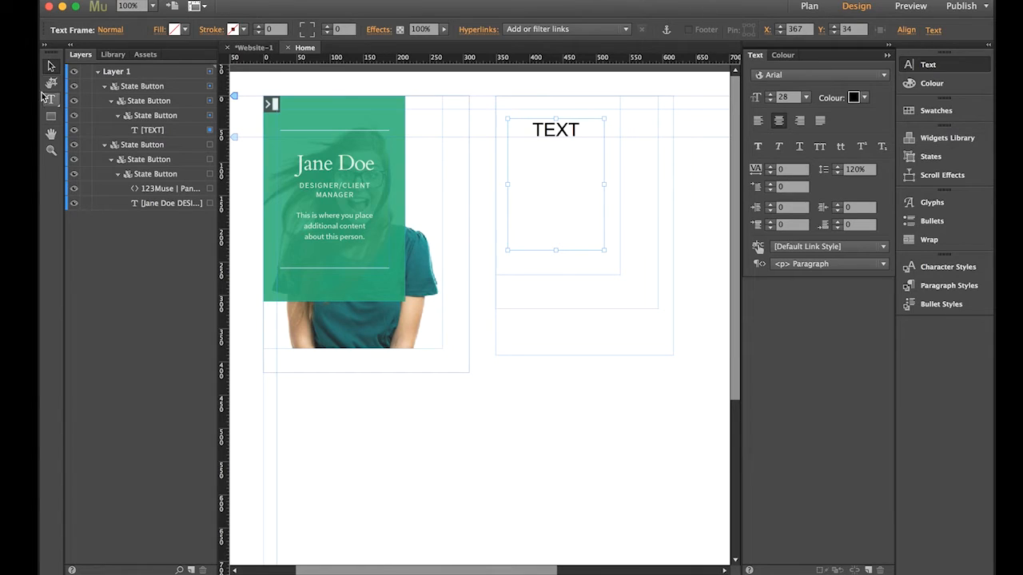
{"action": "left_click", "coordinate": [114, 54]}
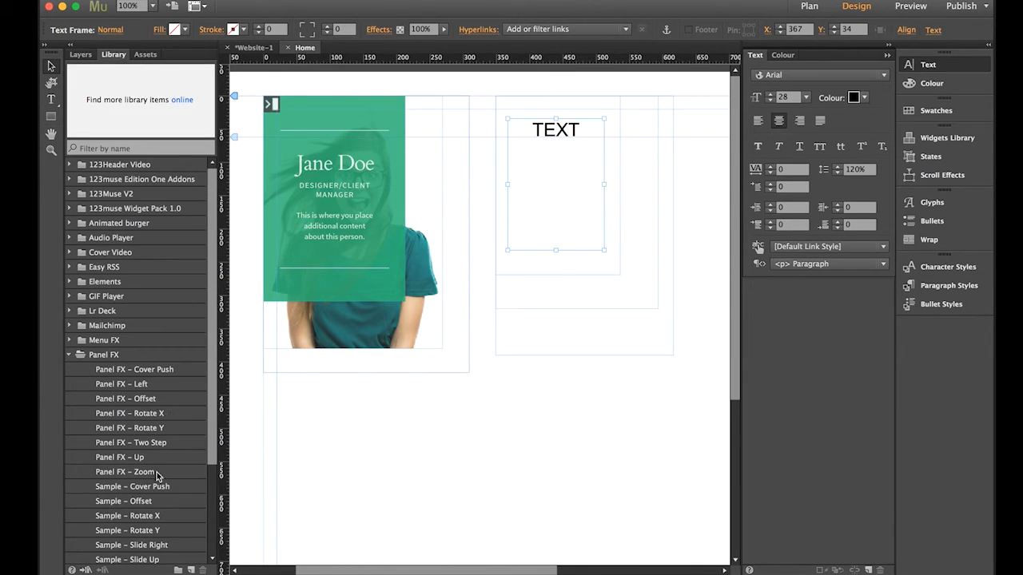
{"action": "left_click", "coordinate": [122, 374]}
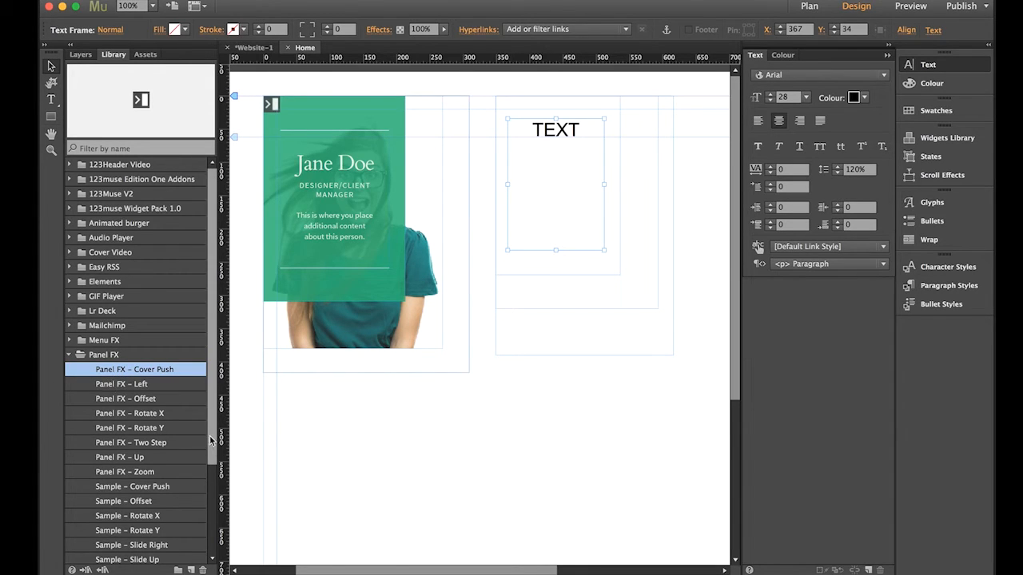
{"action": "scroll", "coordinate": [200, 440], "scroll_direction": "down", "scroll_amount": 1}
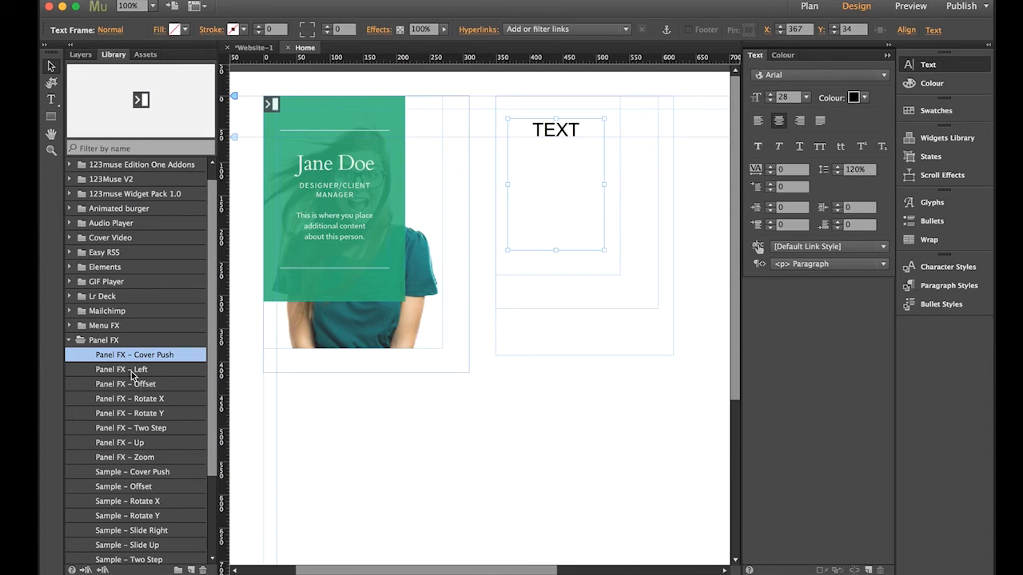
{"action": "left_click_drag", "start_coordinate": [116, 359], "coordinate": [503, 104]}
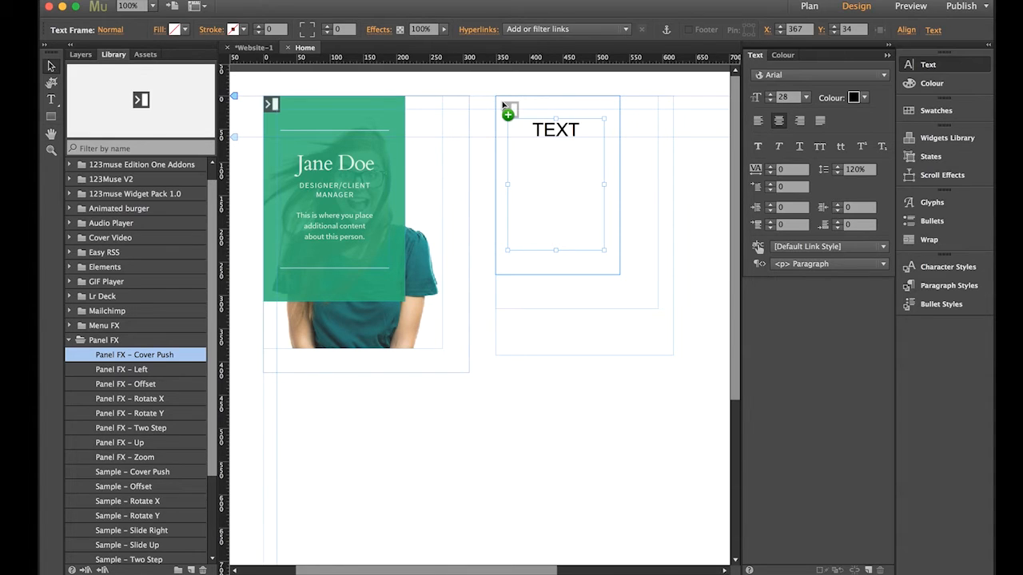
{"action": "left_click_drag", "start_coordinate": [502, 105], "coordinate": [495, 100]}
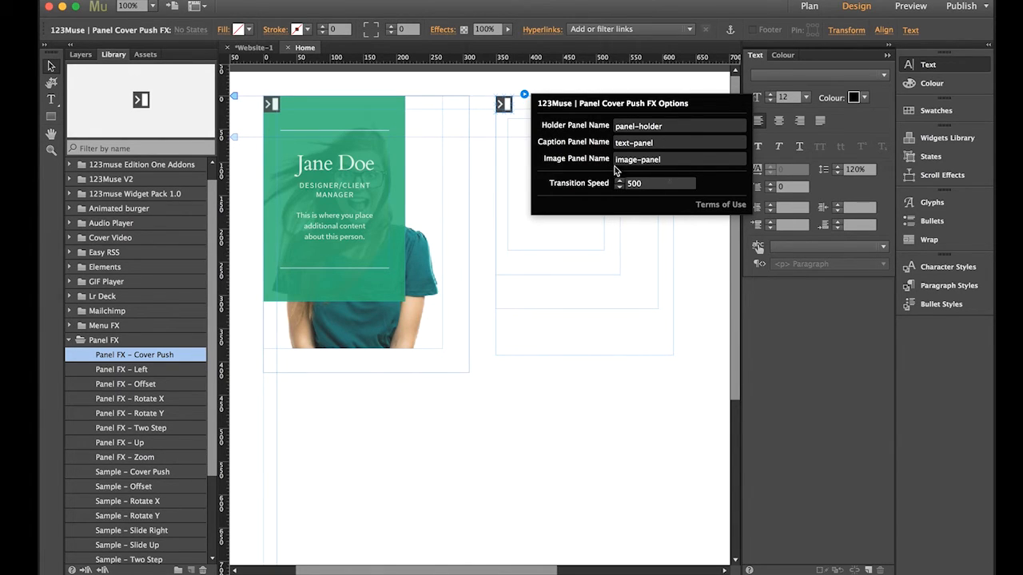
{"action": "left_click", "coordinate": [691, 86]}
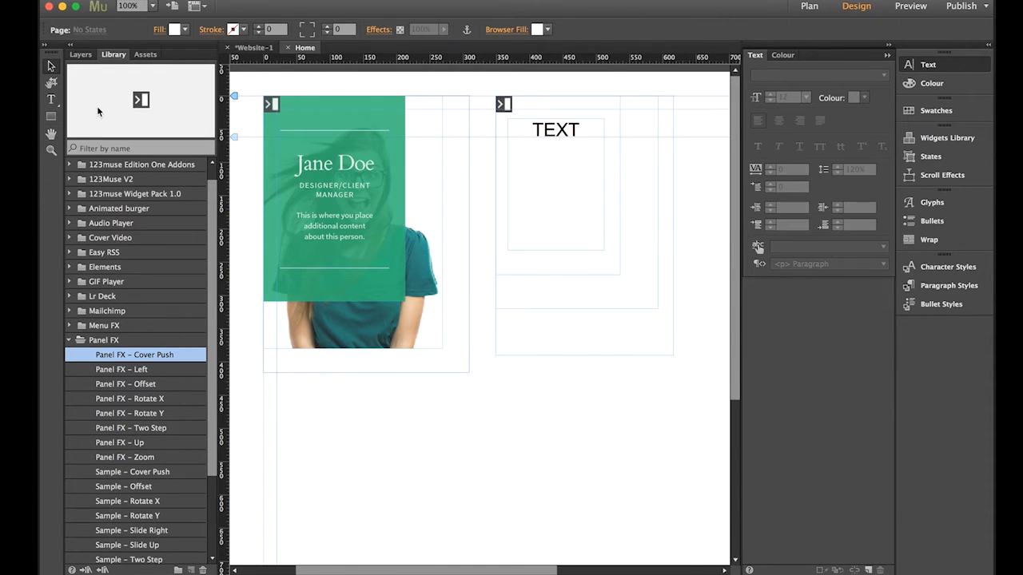
{"action": "left_click", "coordinate": [80, 55]}
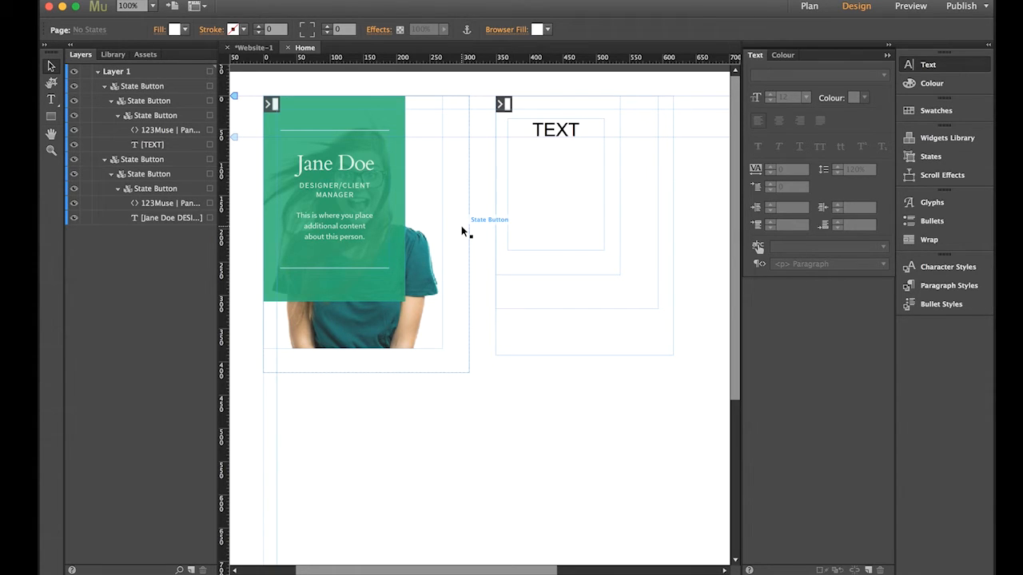
- Compare the panel names in the sample's Cover Push options with the graphic styles, including the outer holder's assigned style
{"action": "left_click", "coordinate": [108, 57]}
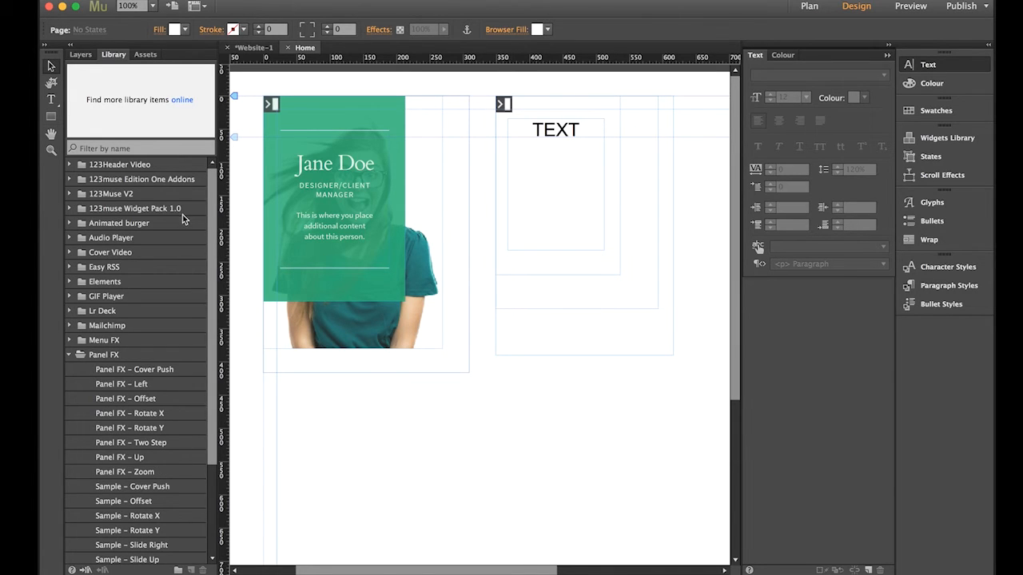
{"action": "left_click_drag", "start_coordinate": [178, 215], "coordinate": [460, 160]}
{"action": "left_click", "coordinate": [957, 273]}
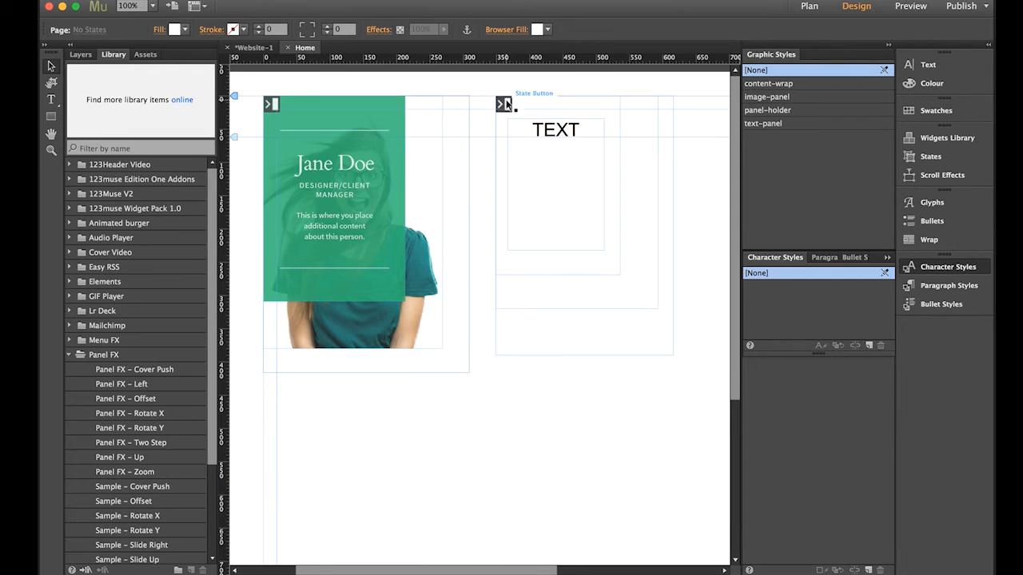
{"action": "left_click", "coordinate": [274, 106]}
{"action": "left_click", "coordinate": [273, 104]}
{"action": "left_click", "coordinate": [274, 104]}
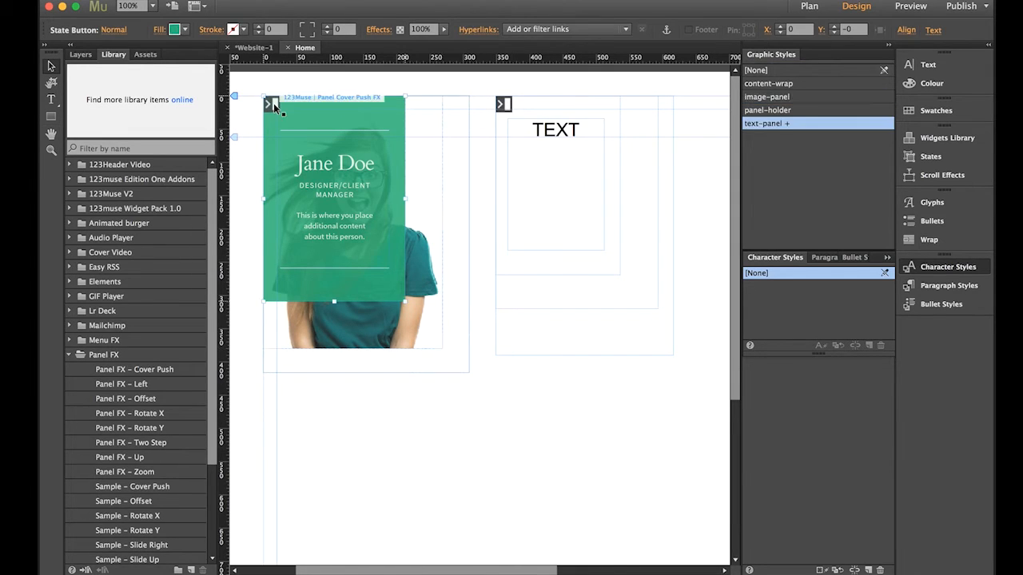
{"action": "left_click", "coordinate": [273, 103]}
{"action": "left_click", "coordinate": [292, 94]}
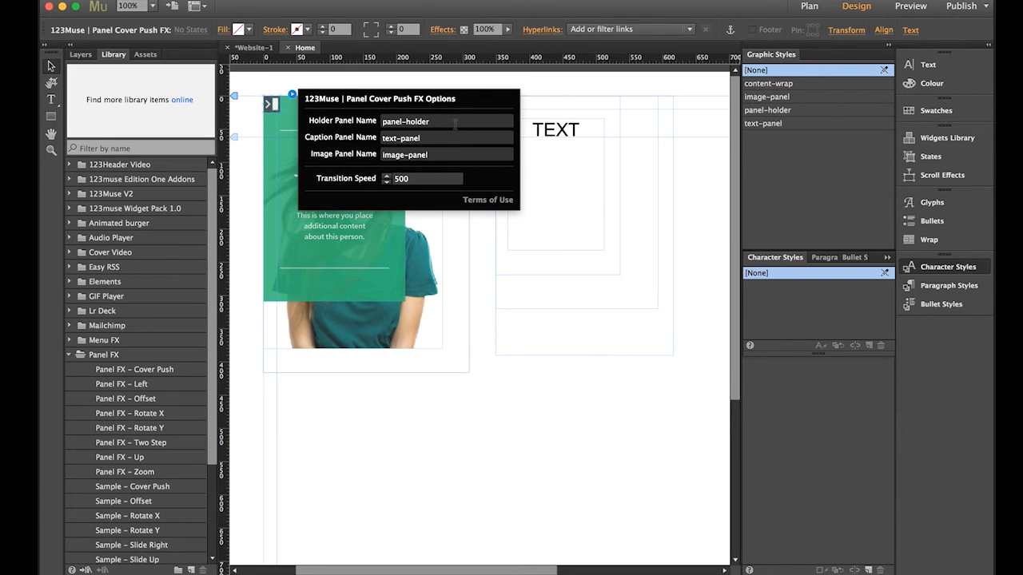
{"action": "left_click", "coordinate": [464, 76]}
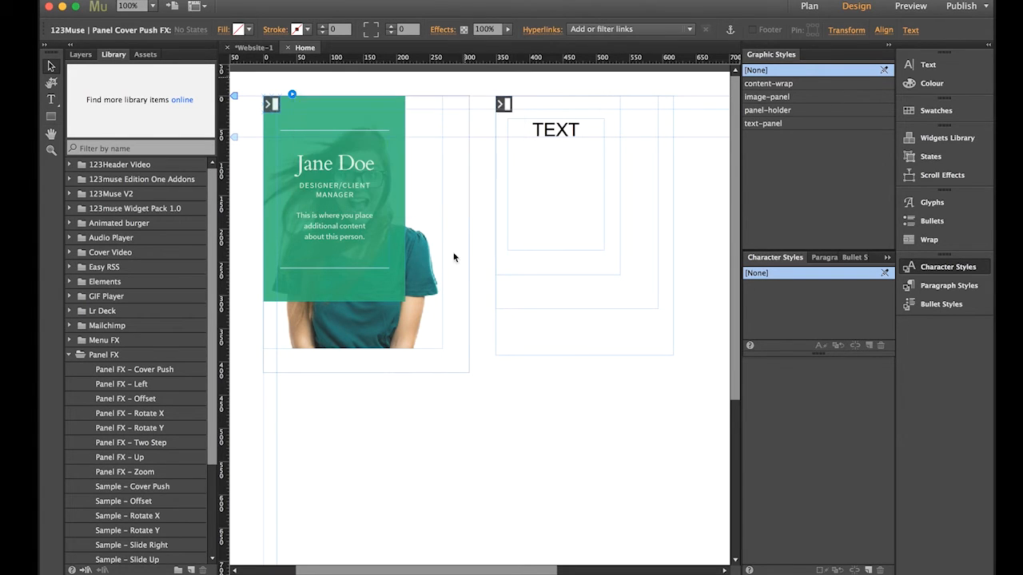
{"action": "left_click", "coordinate": [452, 274]}
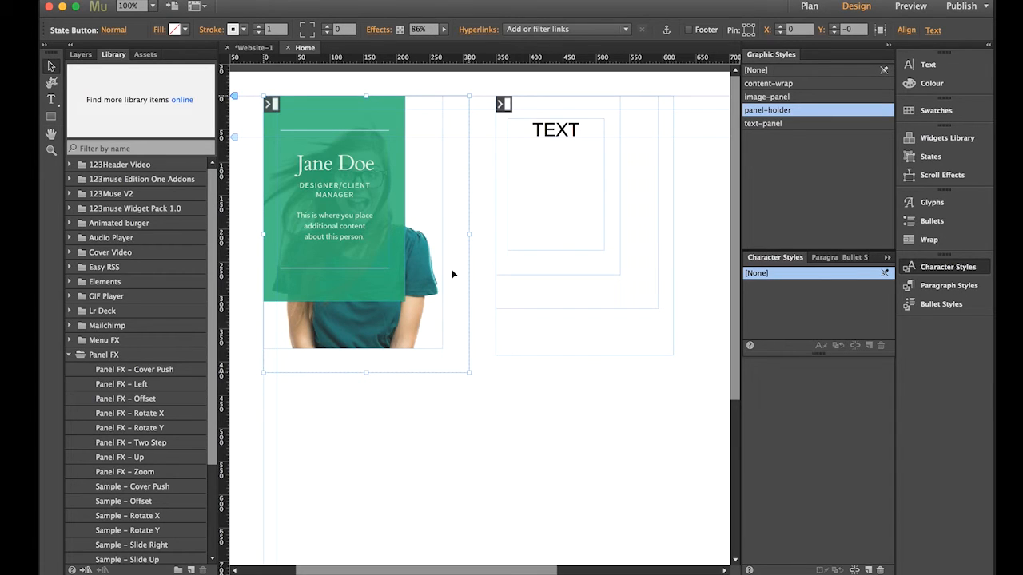
- Check which graphic styles are assigned to the sample's image panel, green text panel and outer holder
{"action": "left_click", "coordinate": [426, 214]}
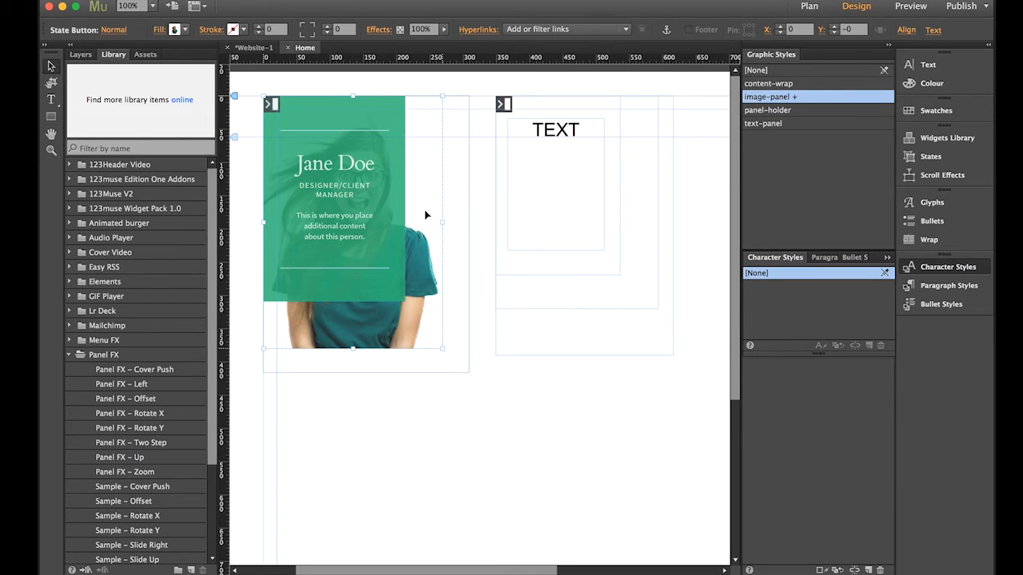
{"action": "left_click", "coordinate": [388, 116]}
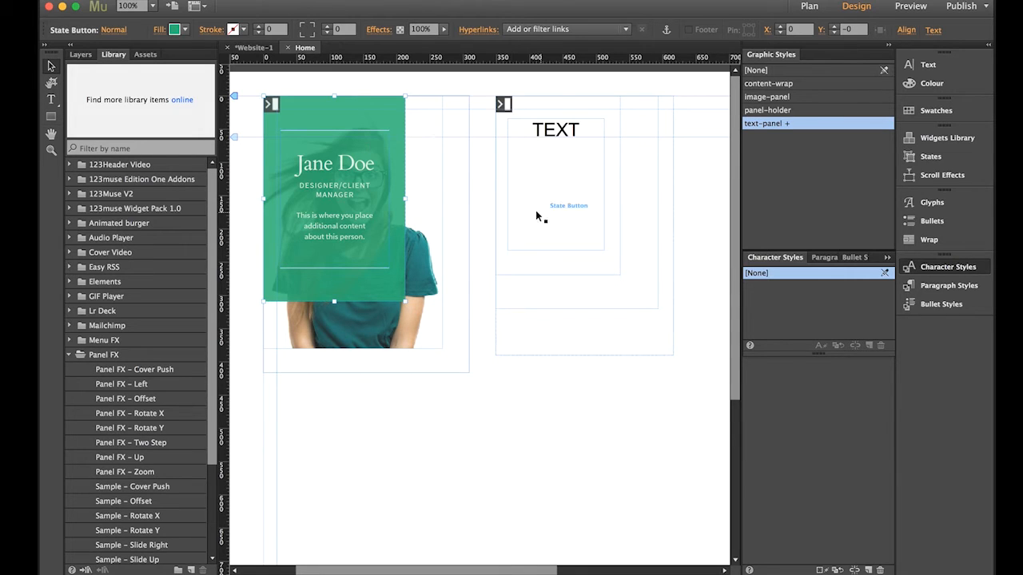
{"action": "left_click", "coordinate": [446, 172]}
{"action": "left_click", "coordinate": [457, 172]}
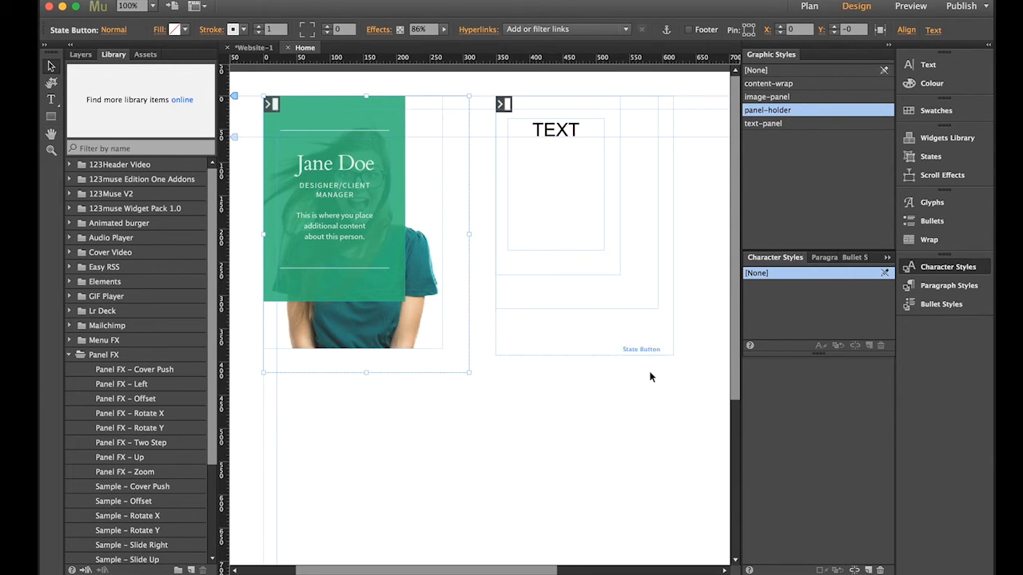
- Create a new graphic style from the outermost state button of the new panel
{"action": "left_click", "coordinate": [656, 336]}
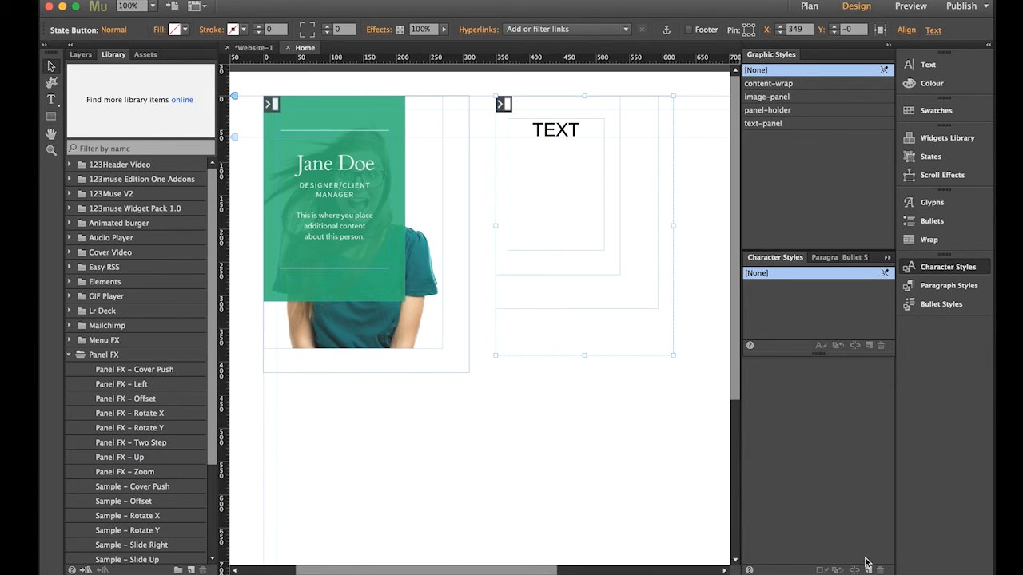
{"action": "left_click", "coordinate": [892, 263]}
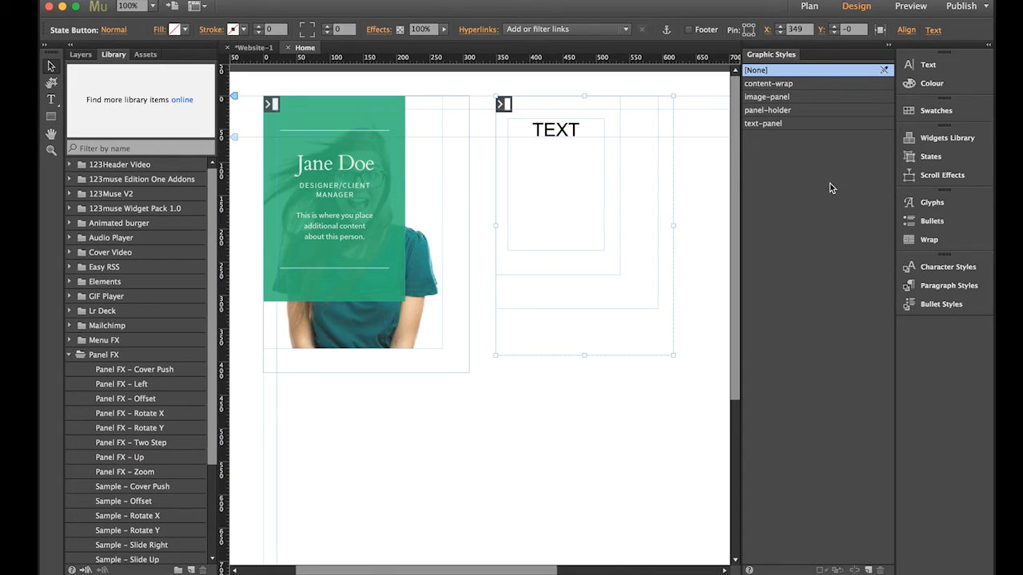
{"action": "left_click", "coordinate": [868, 570]}
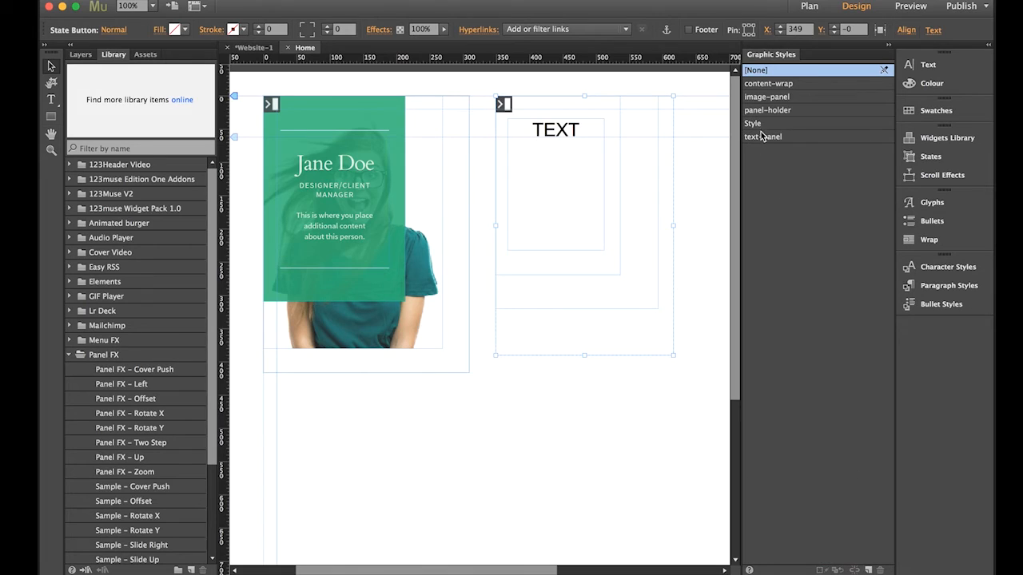
- Rename the outermost state button's new graphic style to "a"
{"action": "mouse_move", "coordinate": [759, 128]}
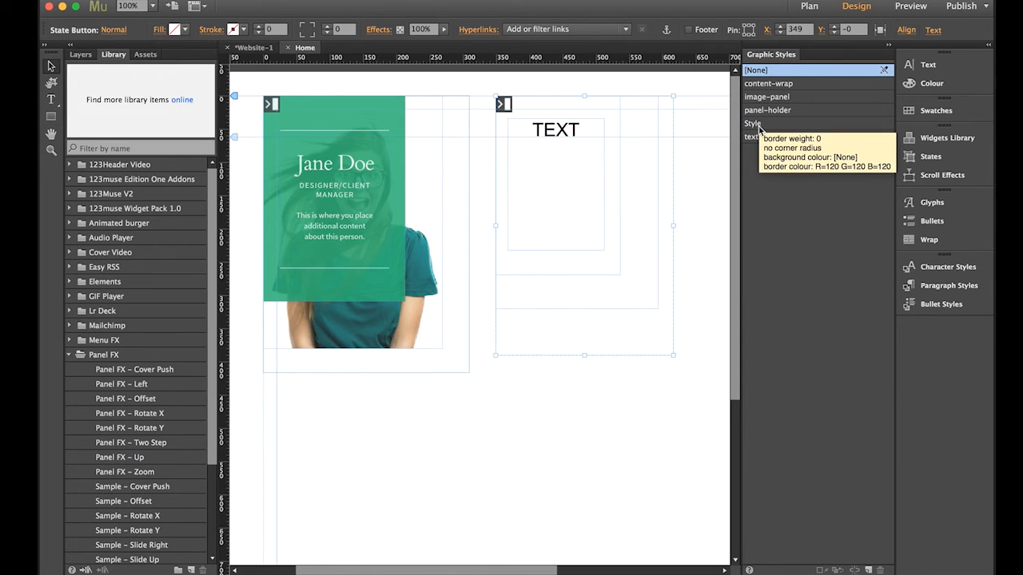
{"action": "double_click", "coordinate": [759, 125]}
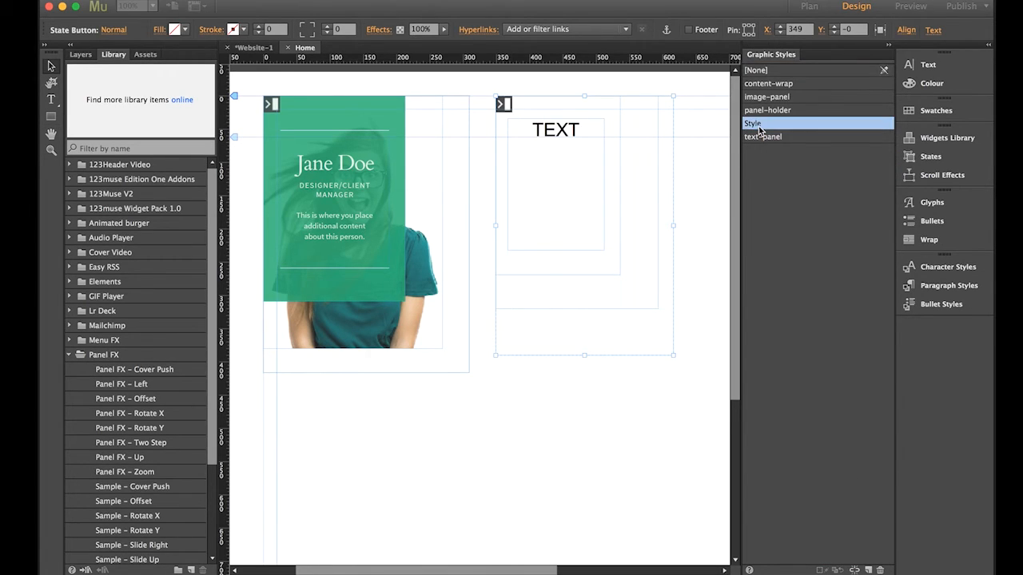
{"action": "left_click_drag", "start_coordinate": [413, 207], "coordinate": [575, 321]}
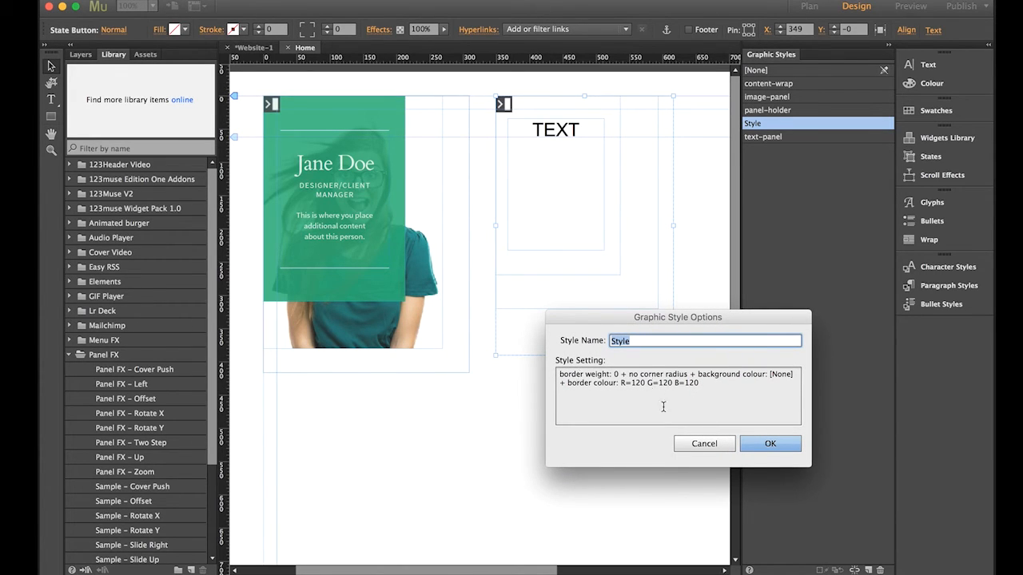
{"action": "left_click", "coordinate": [645, 340]}
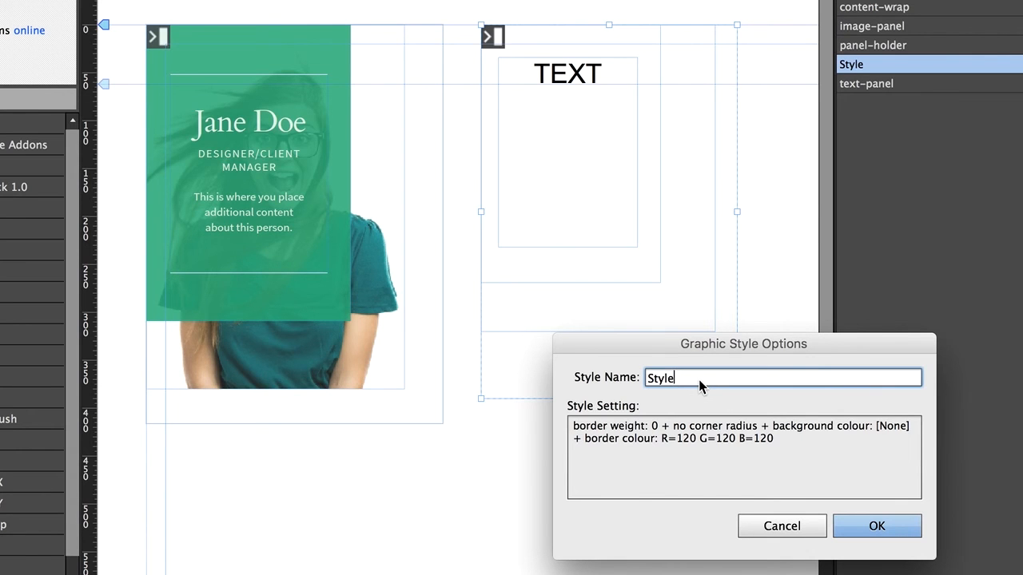
{"action": "key", "text": "BackSpace"}
{"action": "key", "text": "BackSpace"}
{"action": "key", "text": "BackSpace"}
{"action": "key", "text": "BackSpace"}
{"action": "key", "text": "BackSpace"}
{"action": "type", "text": "a"}
{"action": "key", "text": "Return"}
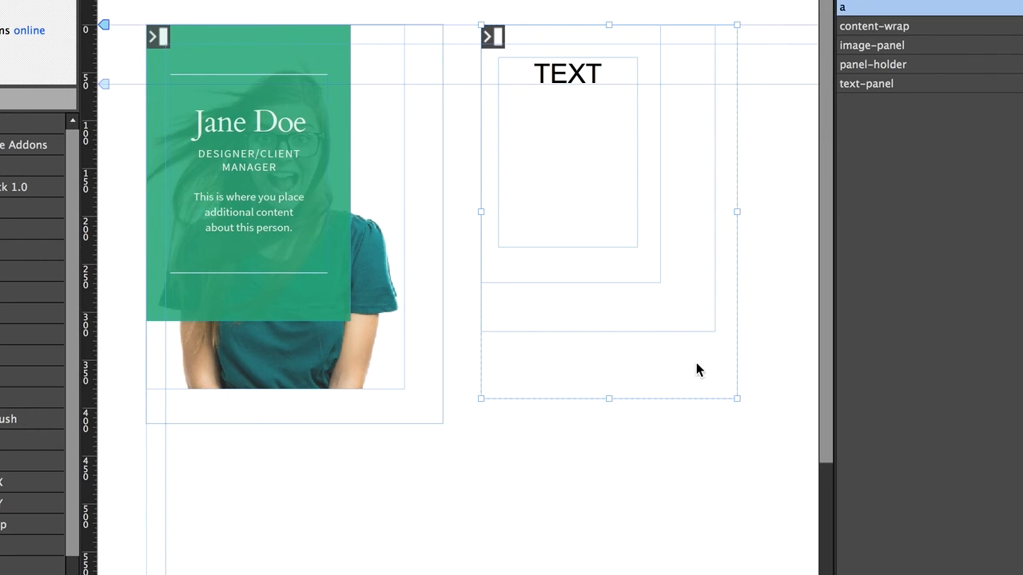
- Create a graphic style named "b" for the middle state button of the new panel
{"action": "left_click", "coordinate": [675, 310]}
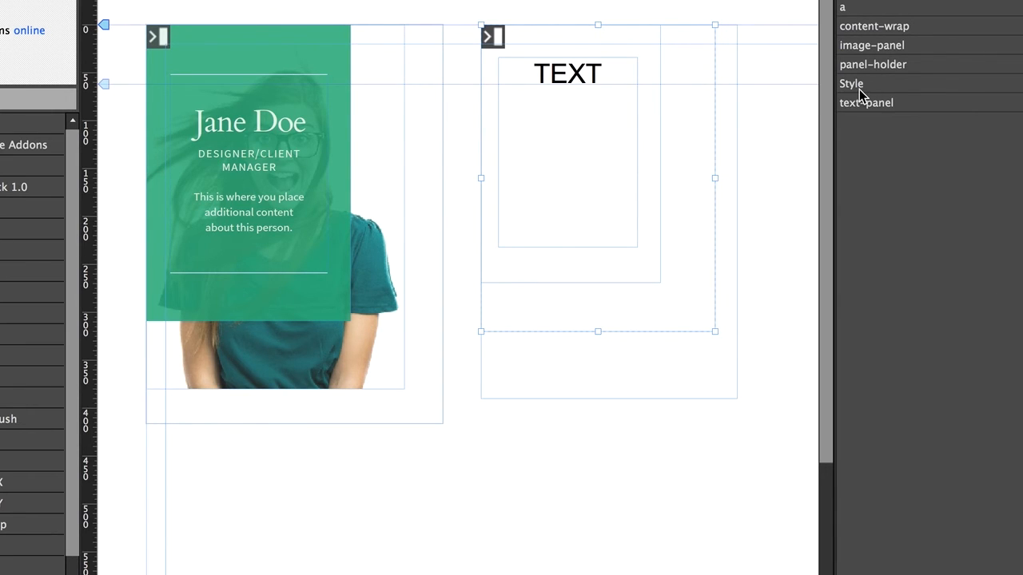
{"action": "left_click", "coordinate": [859, 88]}
{"action": "double_click", "coordinate": [859, 94]}
{"action": "type", "text": "b"}
{"action": "key", "text": "Return"}
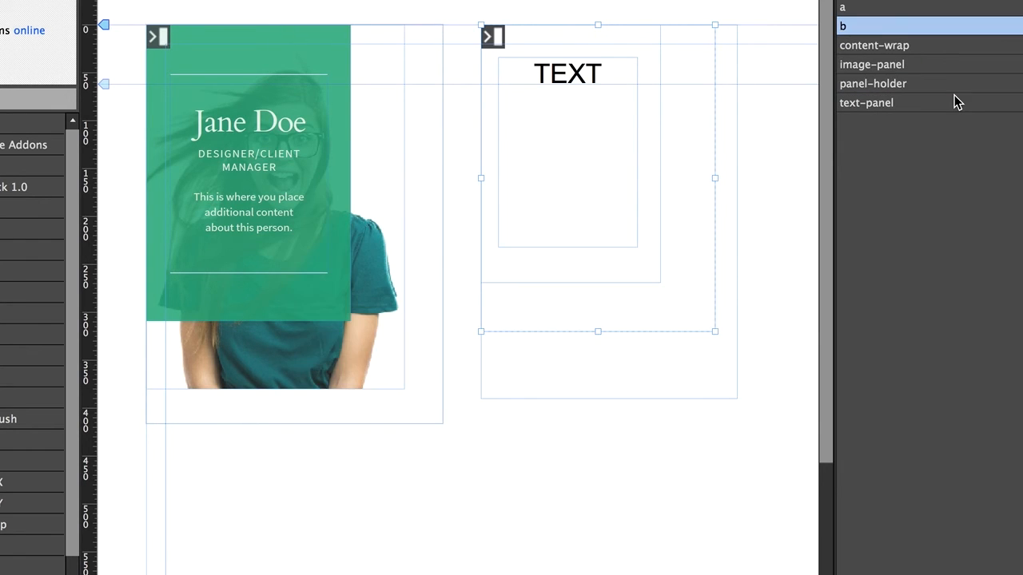
- Create a graphic style named "c" for the innermost state button of the new panel
{"action": "left_click", "coordinate": [635, 282]}
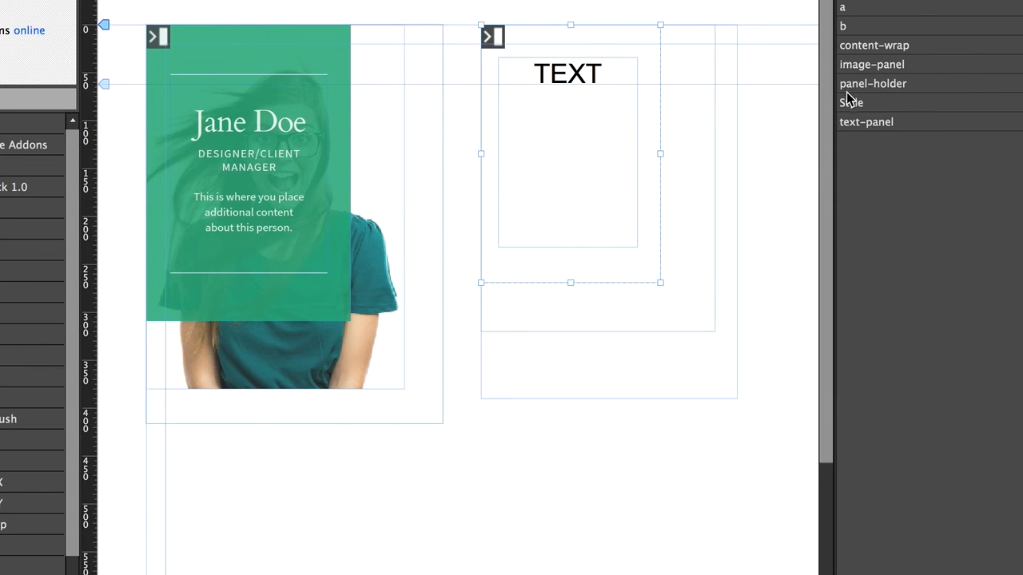
{"action": "double_click", "coordinate": [849, 102]}
{"action": "type", "text": "c"}
{"action": "key", "text": "Return"}
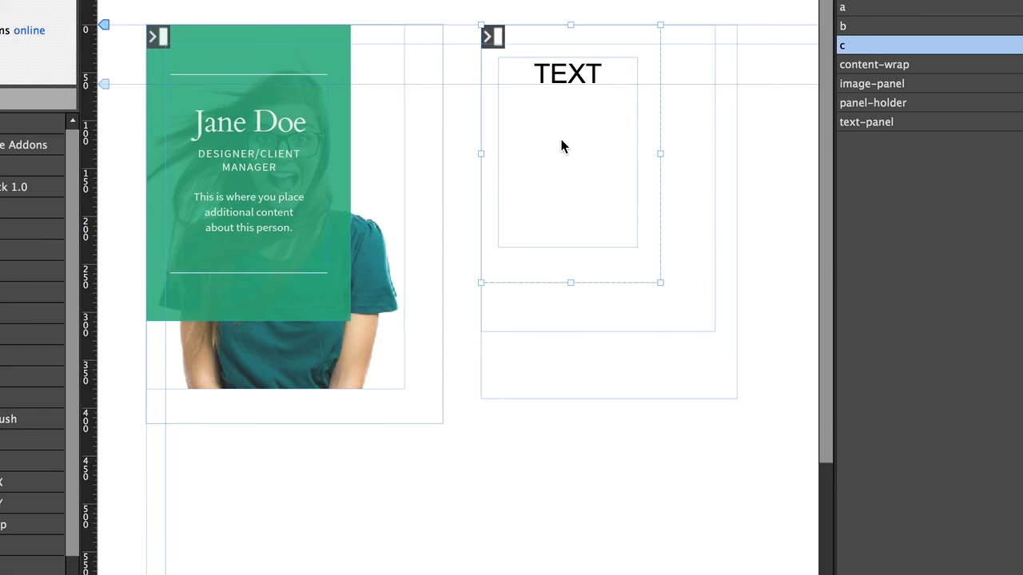
- In the new panel's Cover Push widget options, set the Holder Panel Name to "a"
{"action": "left_click", "coordinate": [492, 36]}
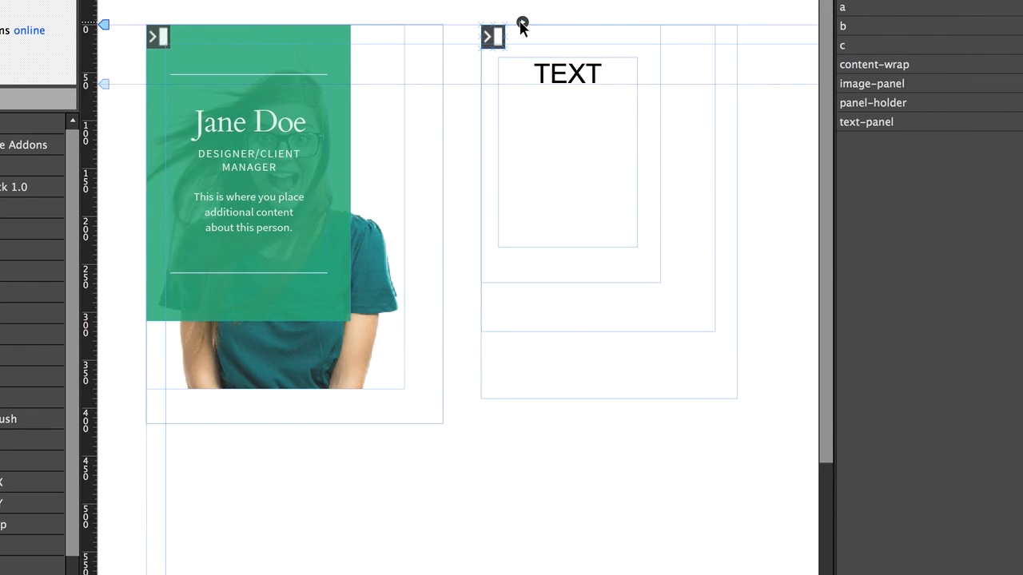
{"action": "left_click", "coordinate": [521, 24]}
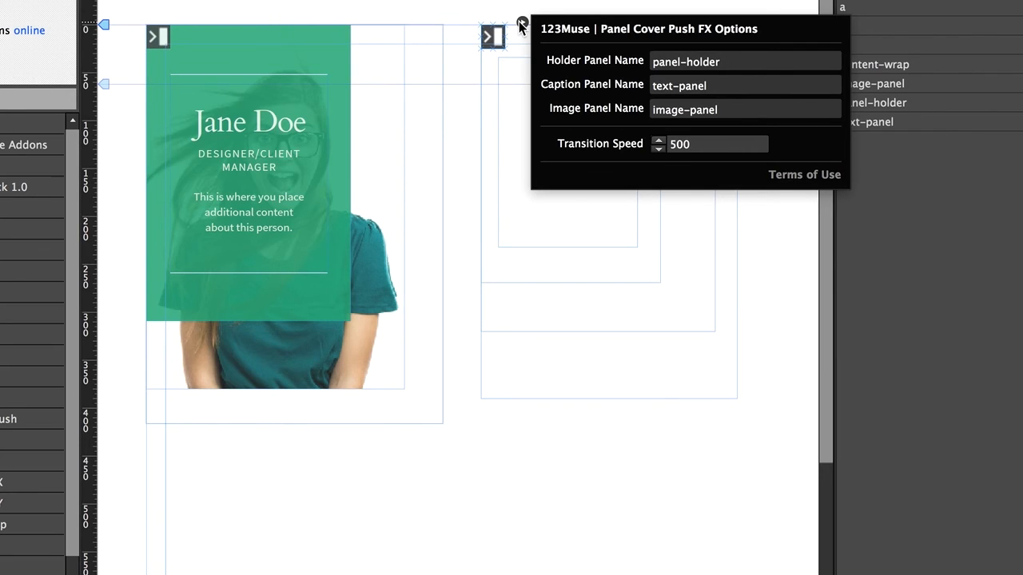
{"action": "left_click", "coordinate": [772, 63]}
{"action": "left_click_drag", "start_coordinate": [767, 62], "coordinate": [657, 62]}
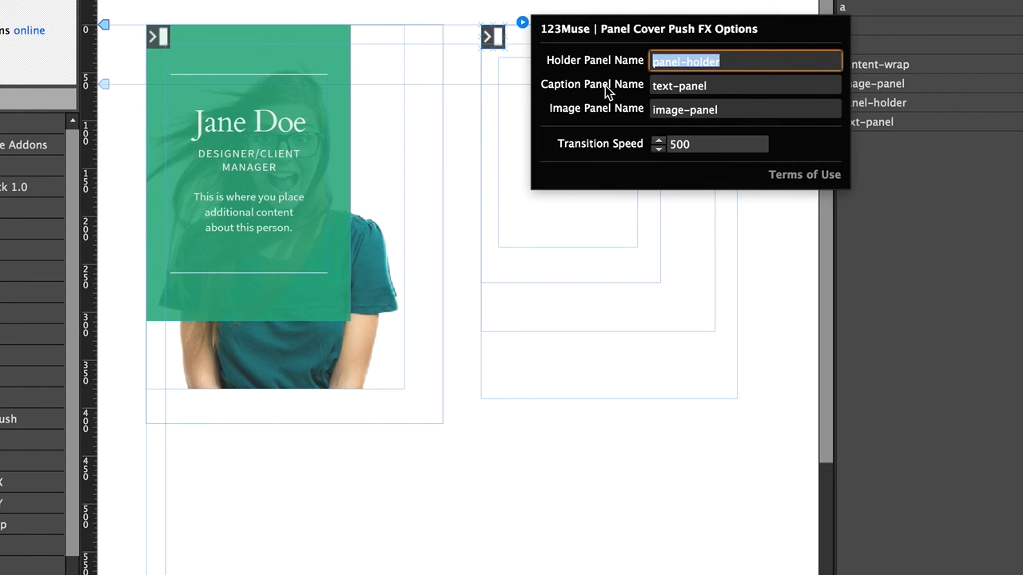
{"action": "type", "text": "a"}
- Set the widget's Caption Panel Name to "c" and Image Panel Name to "b", and close the options
{"action": "left_click", "coordinate": [720, 86]}
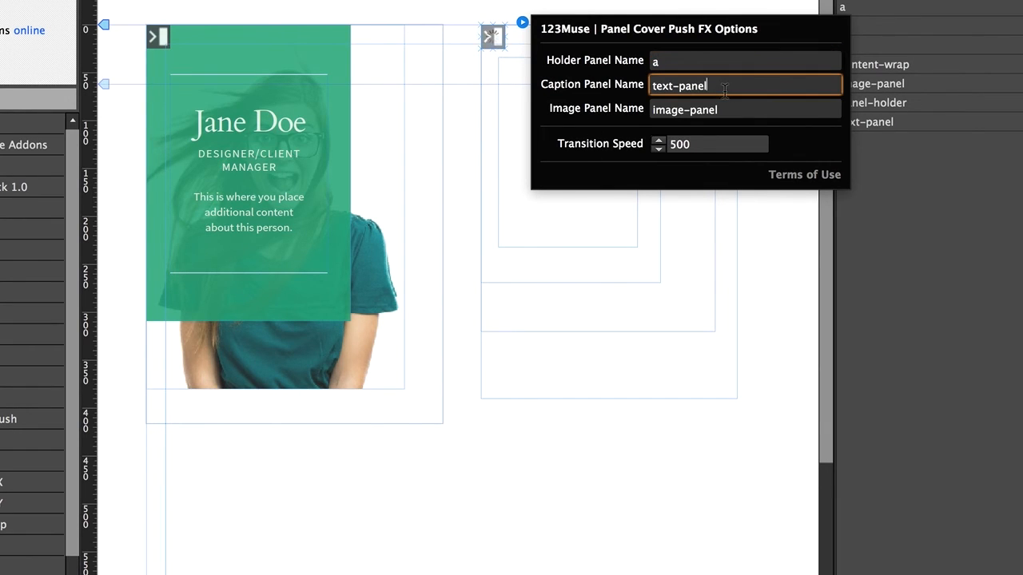
{"action": "left_click_drag", "start_coordinate": [708, 86], "coordinate": [630, 84]}
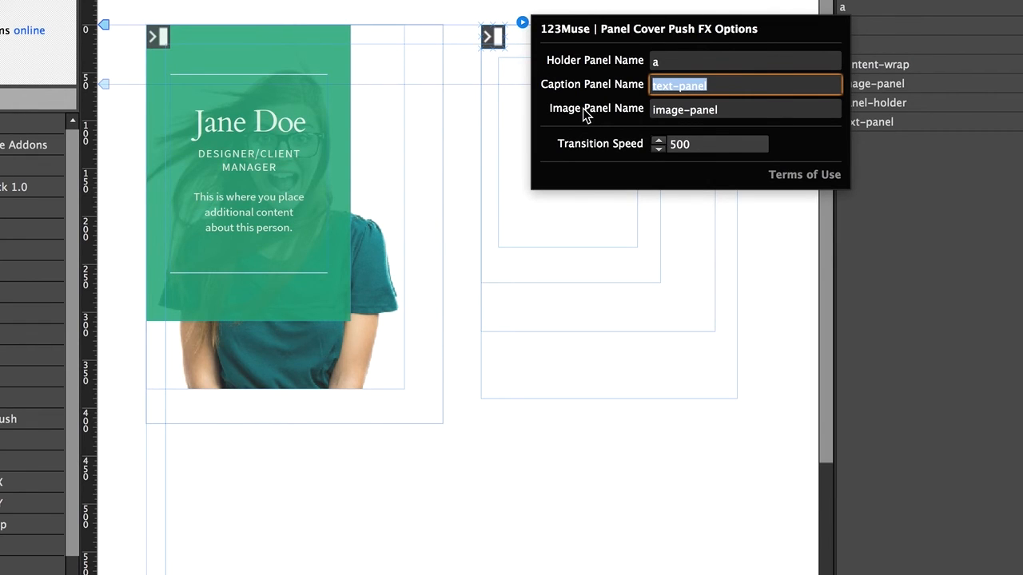
{"action": "type", "text": "c"}
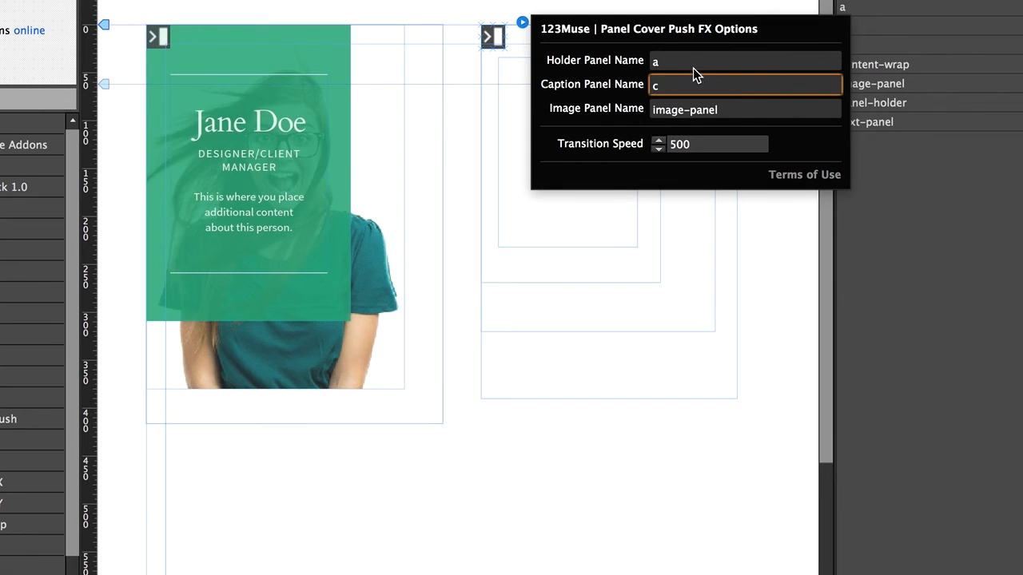
{"action": "left_click", "coordinate": [726, 113]}
{"action": "left_click_drag", "start_coordinate": [726, 113], "coordinate": [622, 109]}
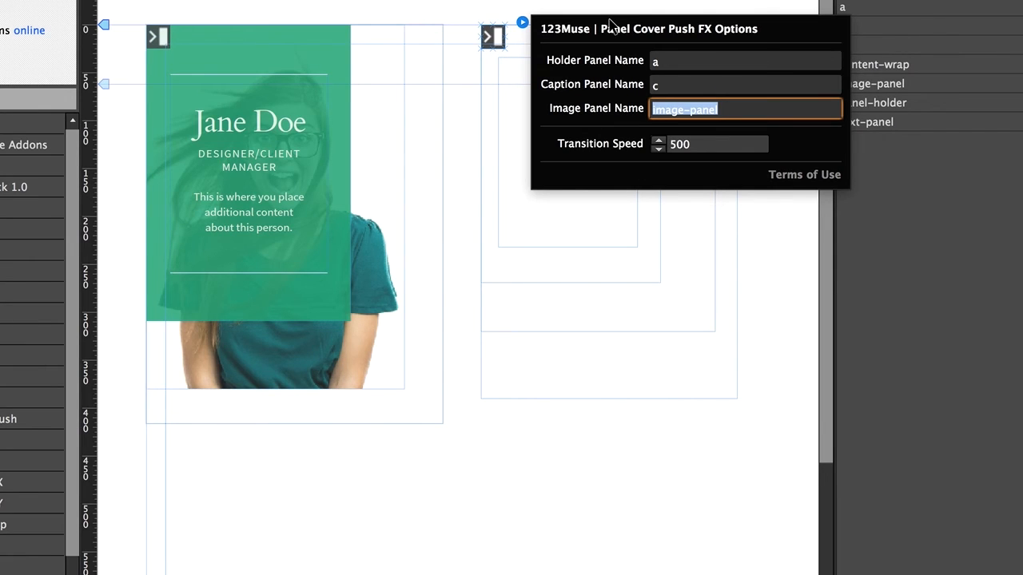
{"action": "type", "text": "b"}
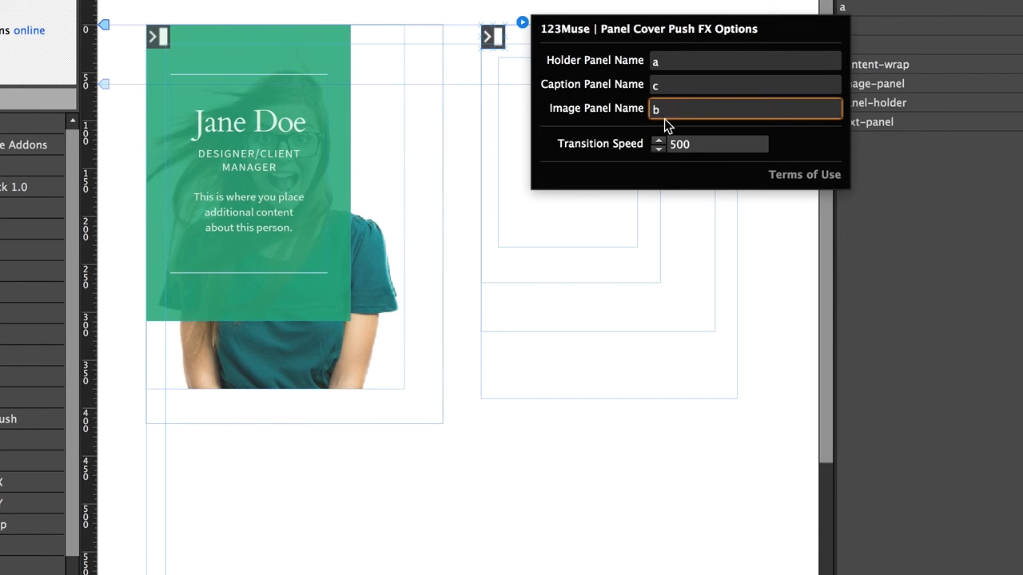
{"action": "left_click", "coordinate": [592, 500]}
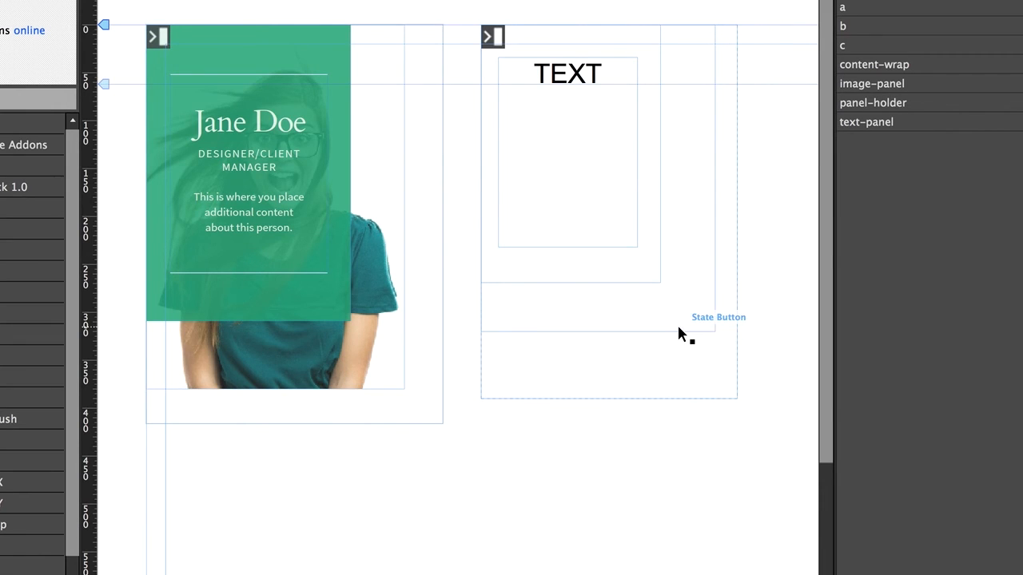
- Add person.jpg from the Desktop folder as the fill image of the middle state button
{"action": "left_click", "coordinate": [669, 386]}
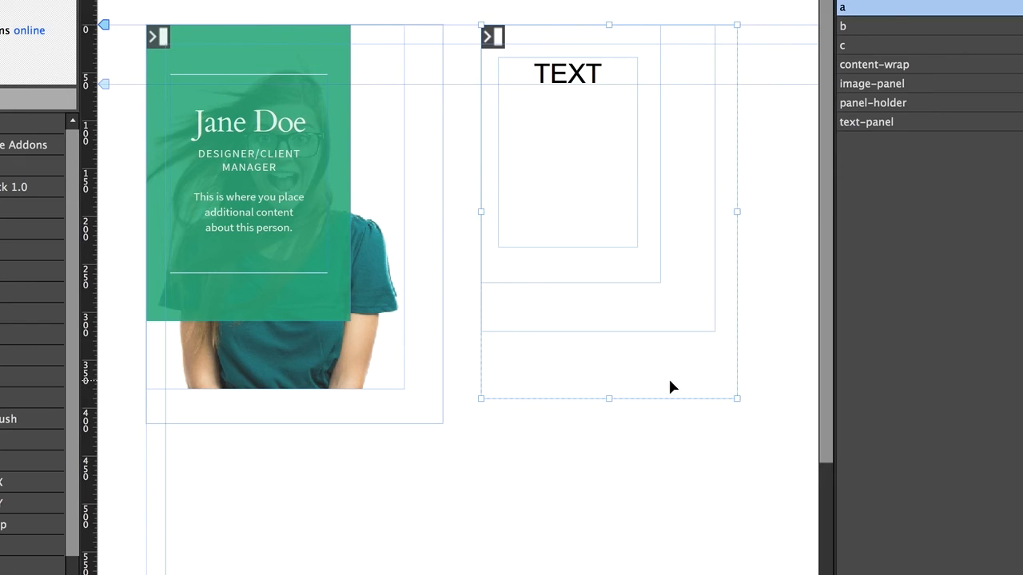
{"action": "left_click", "coordinate": [675, 312]}
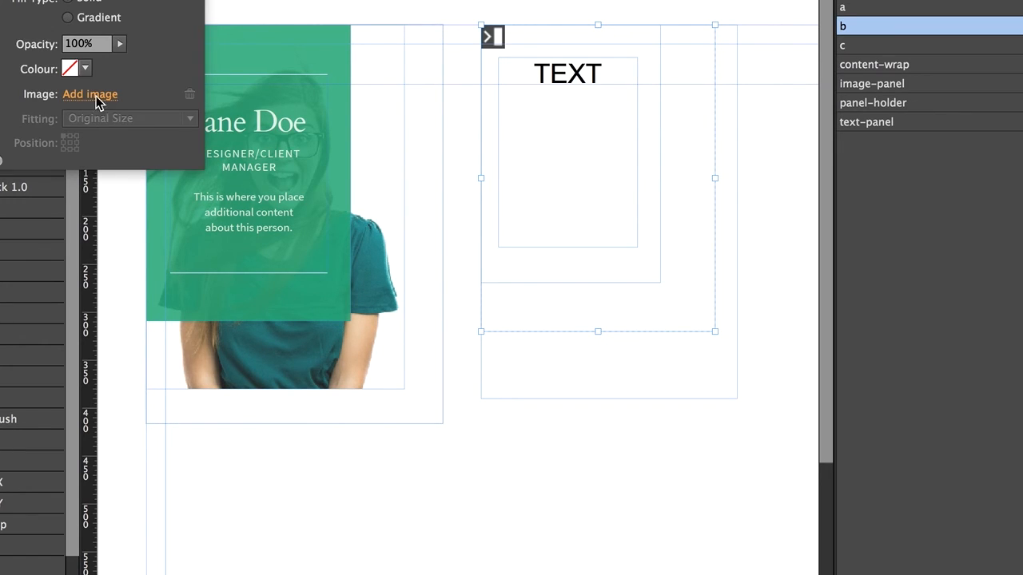
{"action": "left_click", "coordinate": [95, 95]}
{"action": "left_click_drag", "start_coordinate": [841, 183], "coordinate": [840, 311]}
{"action": "scroll", "coordinate": [839, 311], "scroll_direction": "up", "scroll_amount": 5}
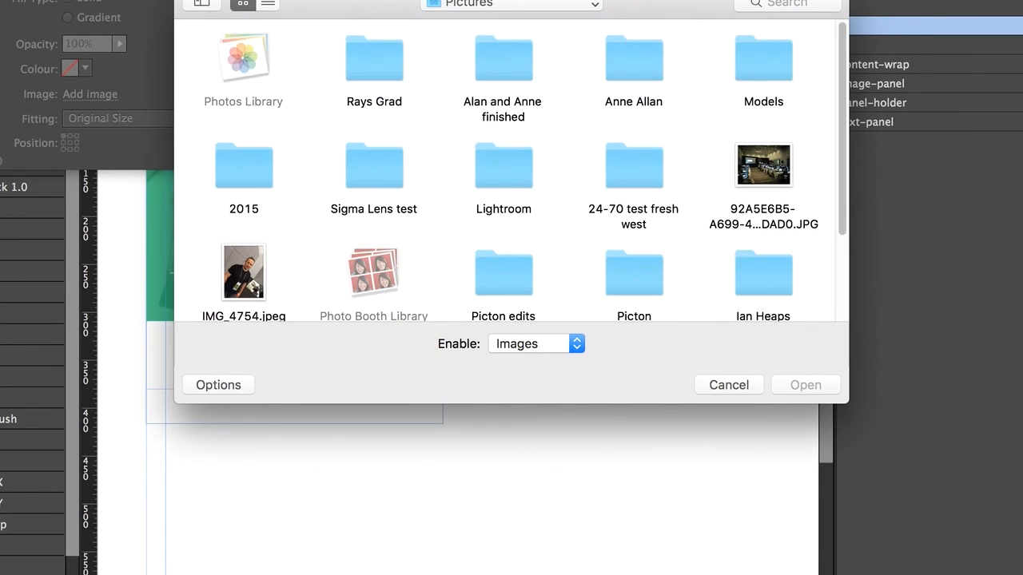
{"action": "left_click", "coordinate": [512, 4]}
{"action": "left_click", "coordinate": [508, 25]}
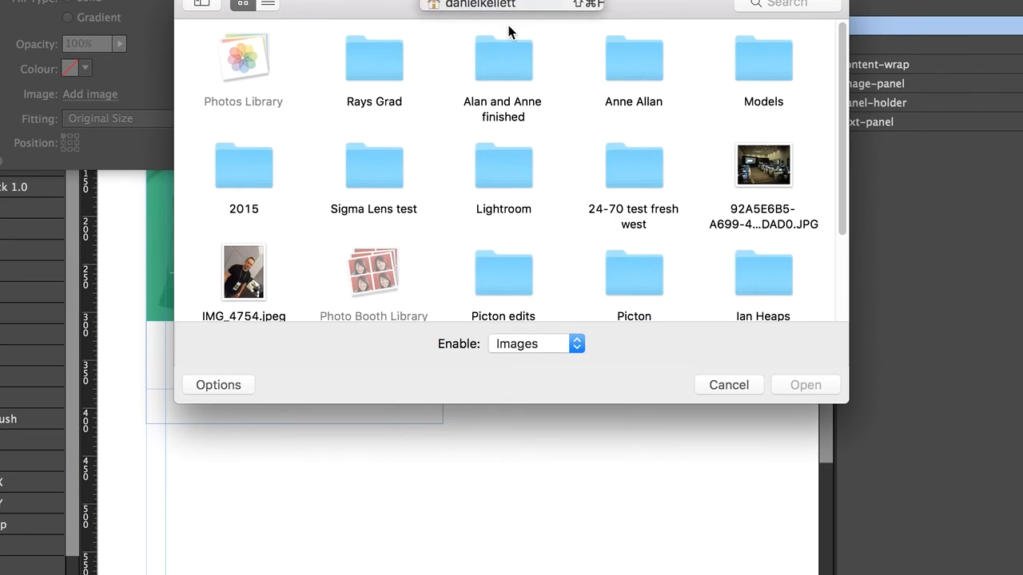
{"action": "left_click", "coordinate": [543, 8]}
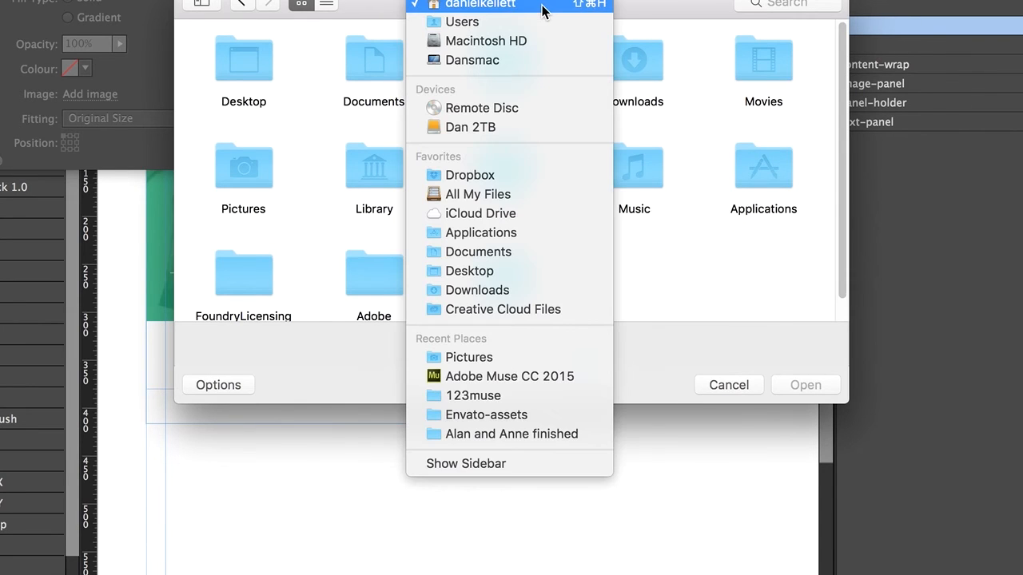
{"action": "left_click", "coordinate": [724, 237]}
{"action": "double_click", "coordinate": [260, 67]}
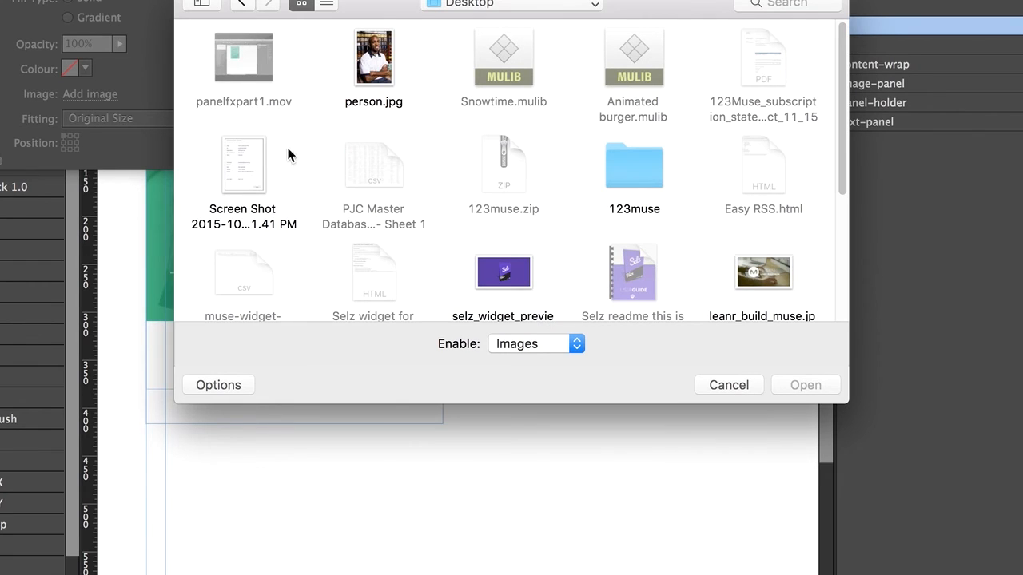
{"action": "double_click", "coordinate": [373, 73]}
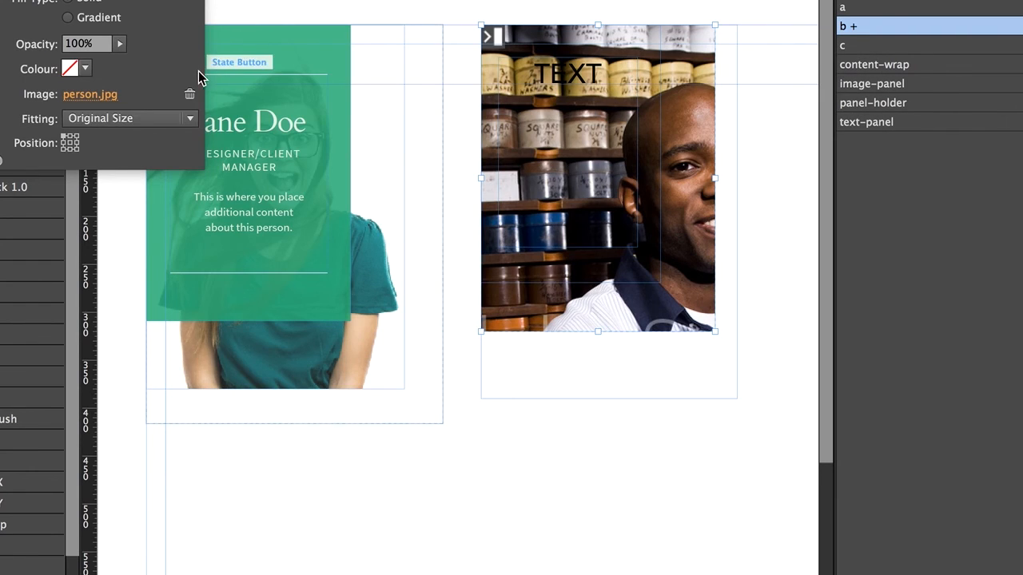
- Set the middle state button's fill image fitting to Scale To Fill and close the fill settings
{"action": "left_click", "coordinate": [190, 118]}
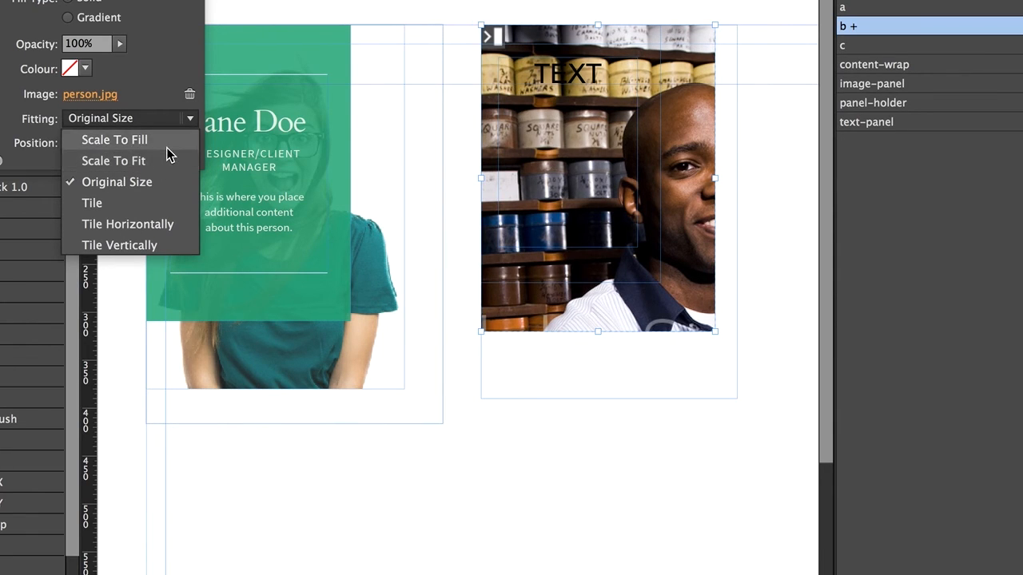
{"action": "left_click", "coordinate": [166, 147]}
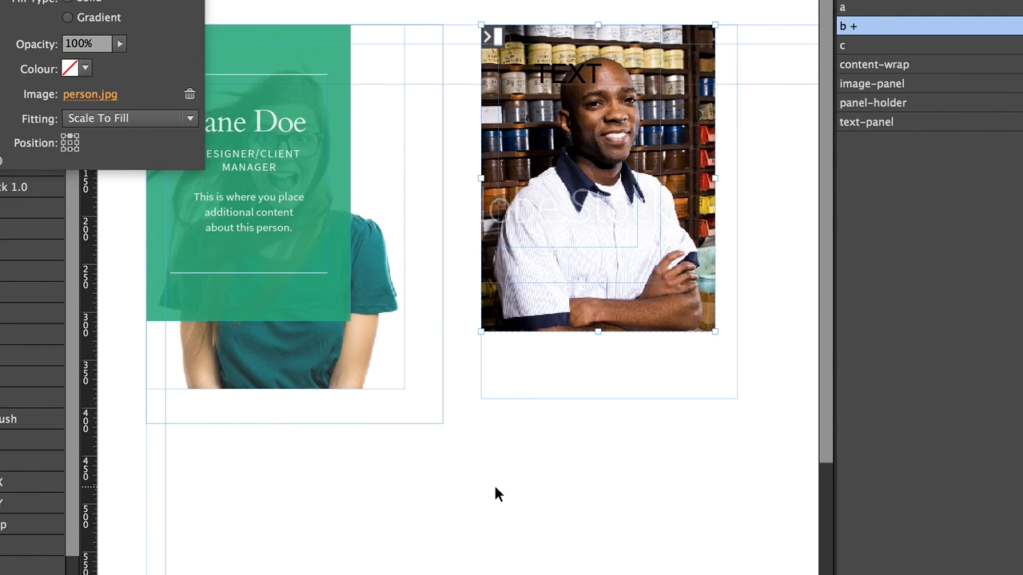
{"action": "left_click", "coordinate": [492, 510]}
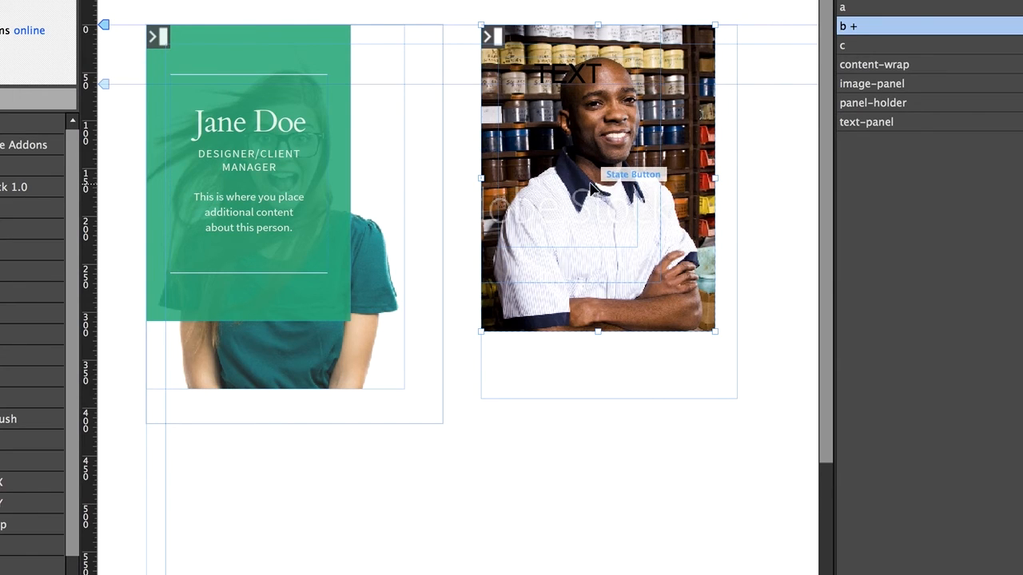
- Fill the innermost state button of the new panel with the orange colour F7921E
{"action": "left_click", "coordinate": [625, 273]}
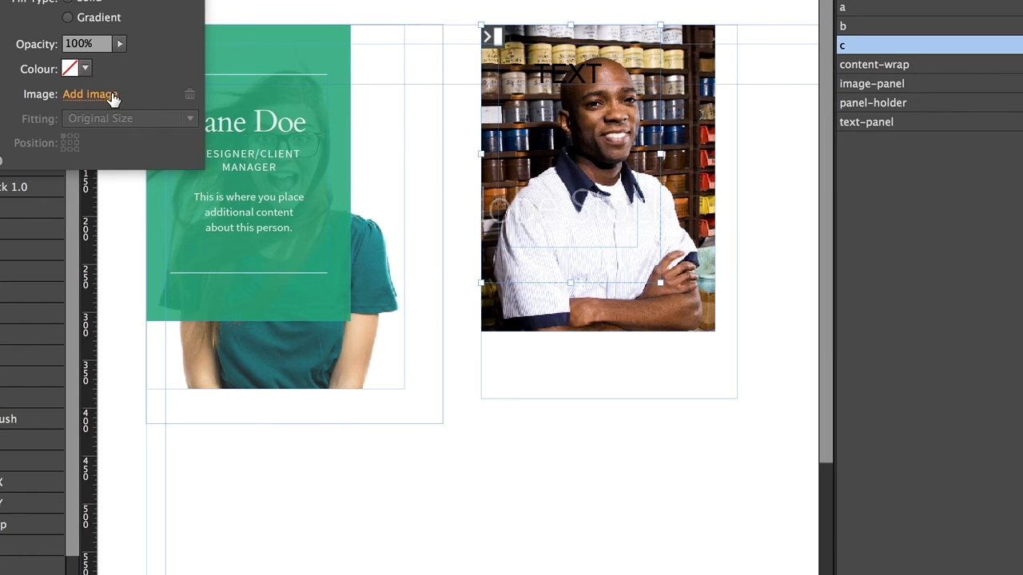
{"action": "left_click", "coordinate": [85, 69]}
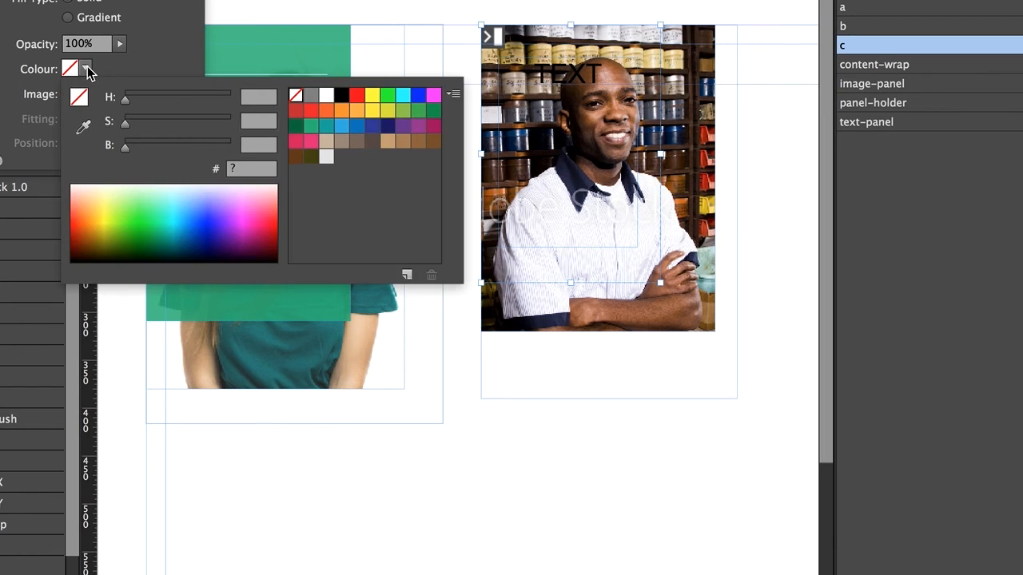
{"action": "left_click", "coordinate": [344, 109]}
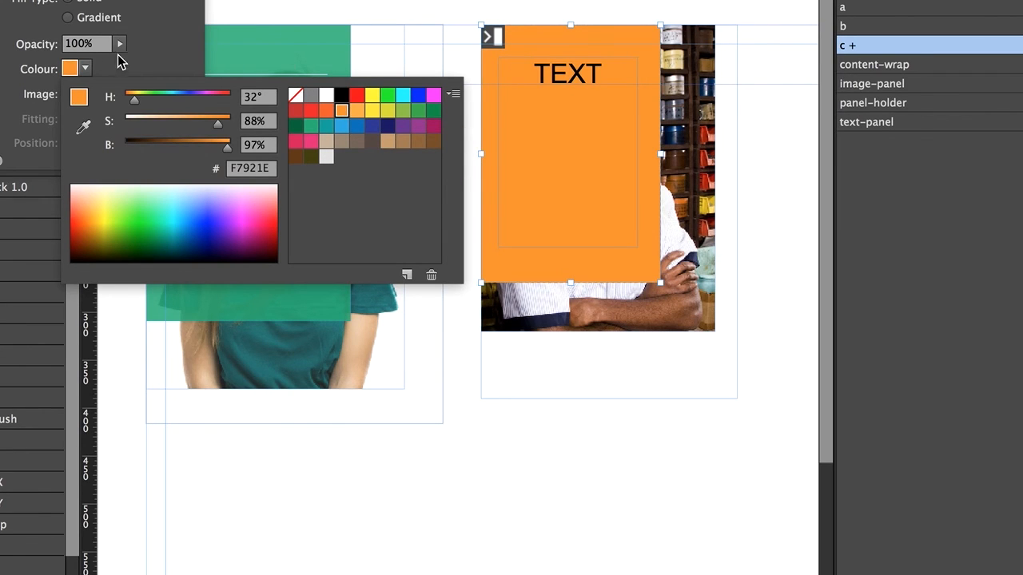
{"action": "left_click", "coordinate": [269, 11]}
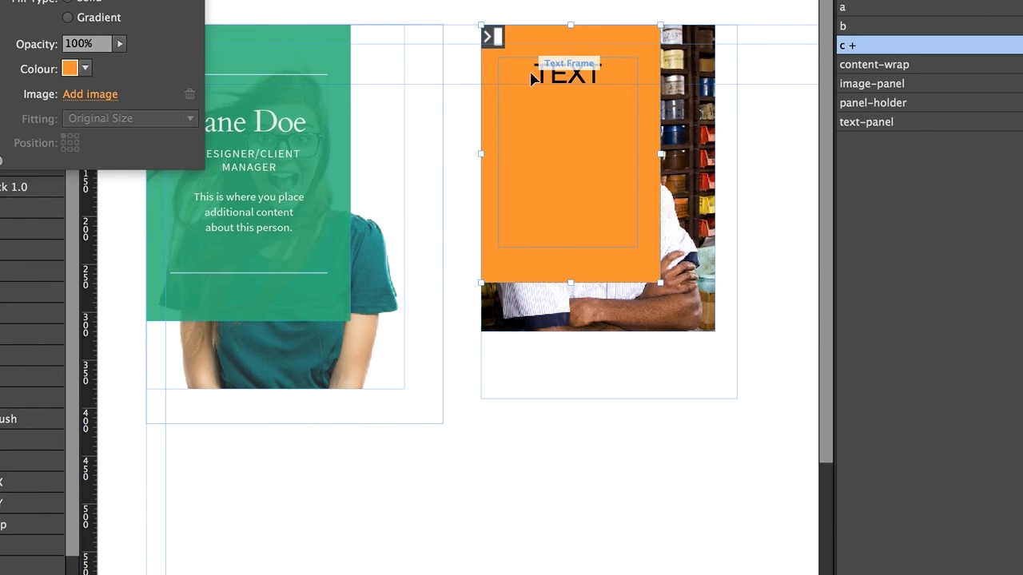
- Set the TEXT frame's text colour to white and its font to Proxima Nova
{"action": "left_click", "coordinate": [593, 78]}
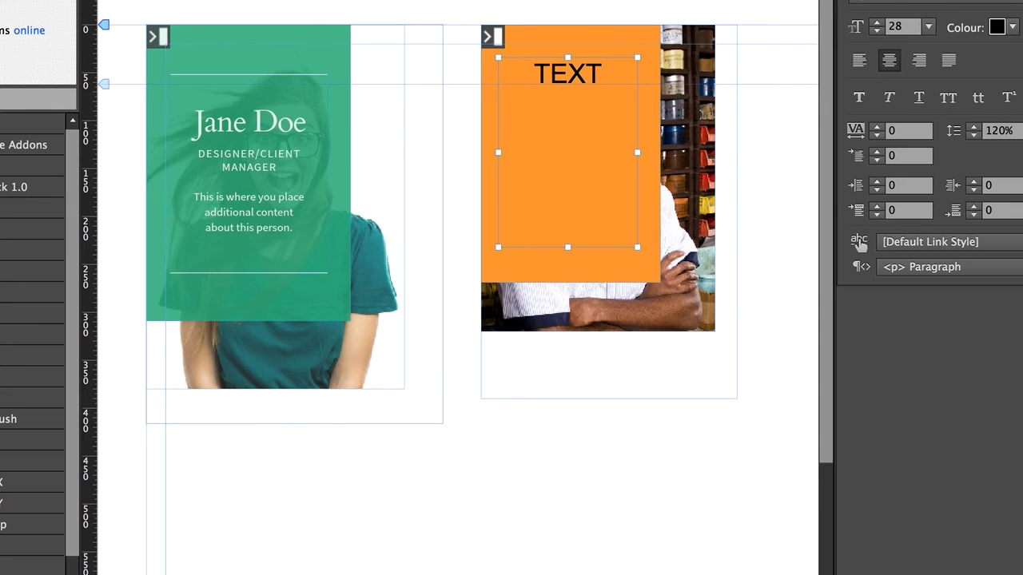
{"action": "left_click", "coordinate": [1012, 29]}
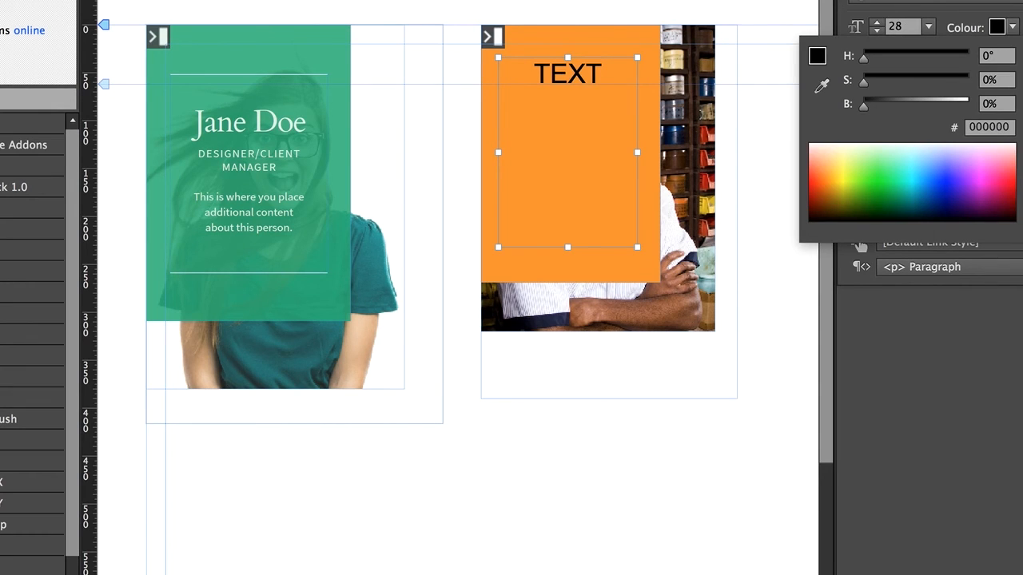
{"action": "left_click", "coordinate": [811, 145]}
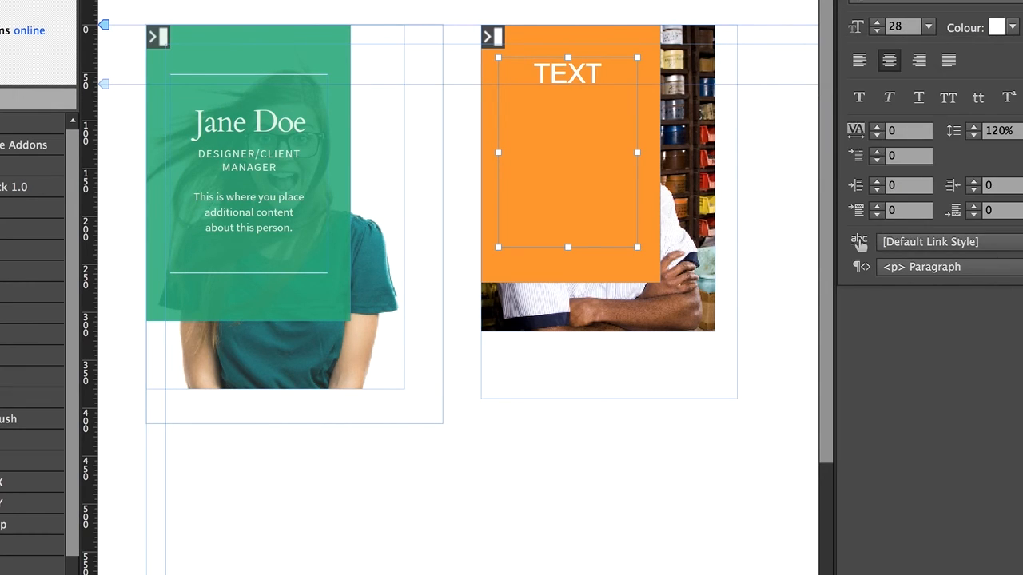
{"action": "left_click", "coordinate": [931, 2]}
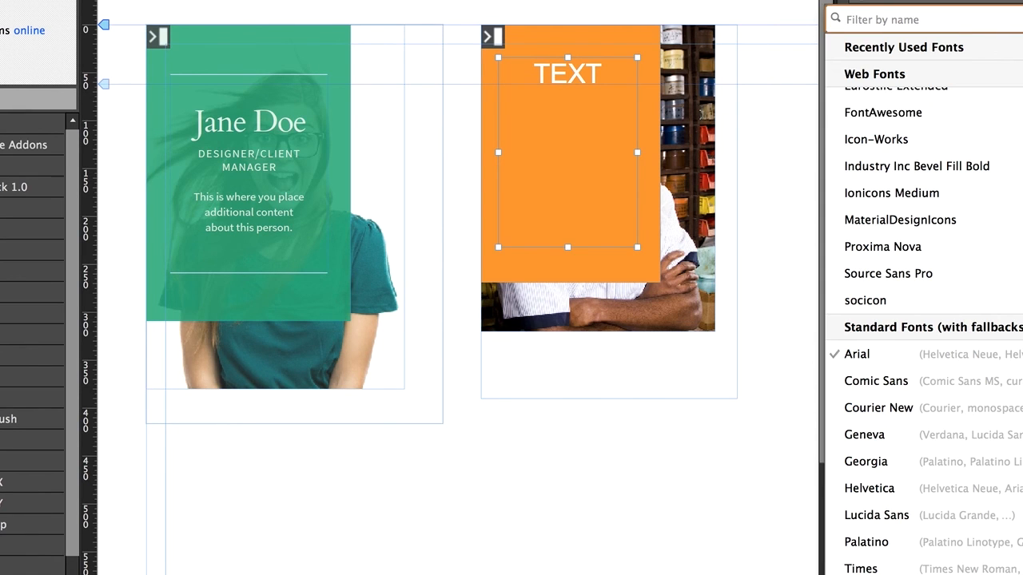
{"action": "scroll", "coordinate": [923, 288], "scroll_direction": "up", "scroll_amount": 5}
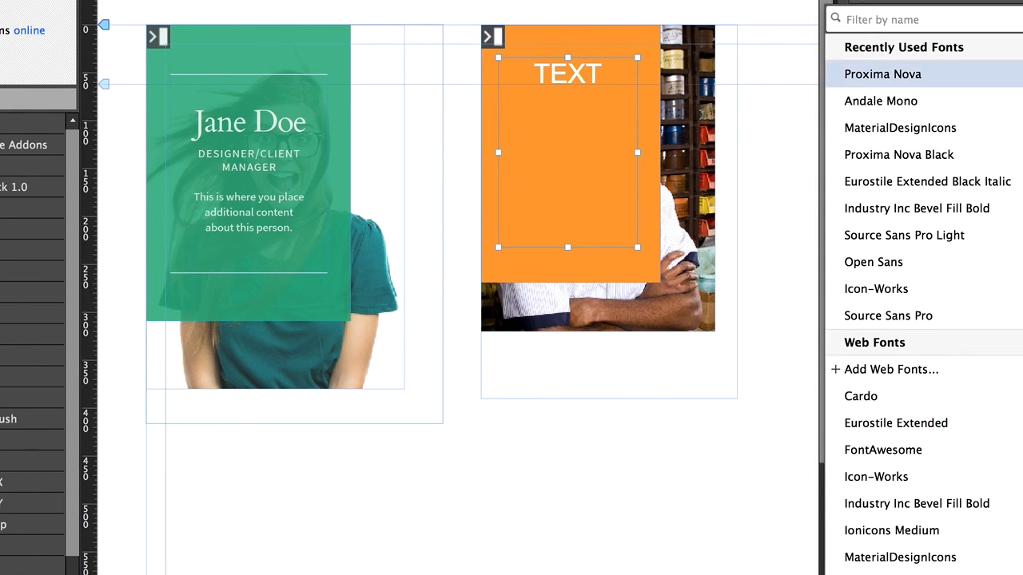
{"action": "left_click", "coordinate": [884, 73]}
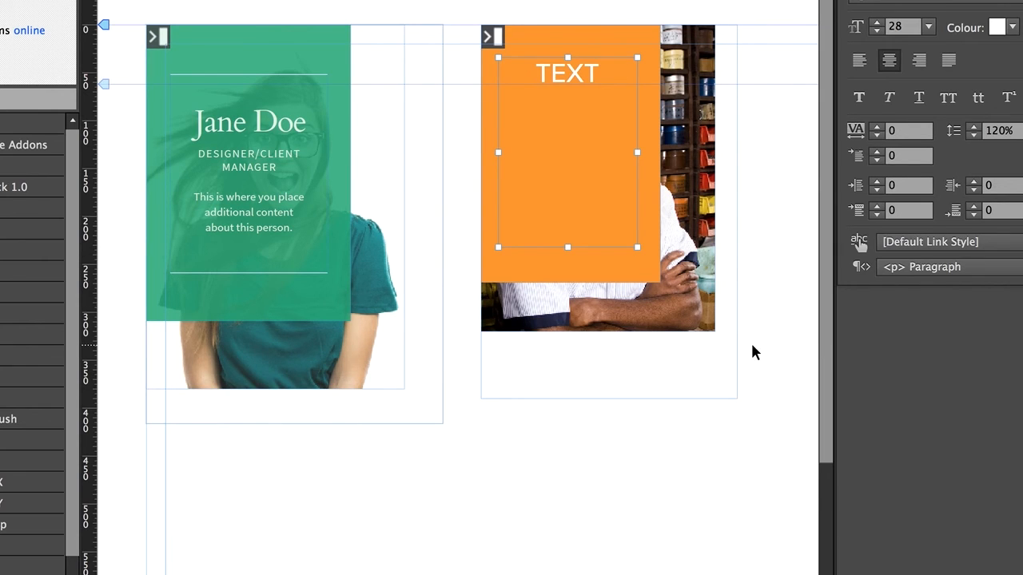
- Enlarge the middle image button and the orange caption button inside the holder, keeping the image showing beyond the caption
{"action": "left_click", "coordinate": [559, 318]}
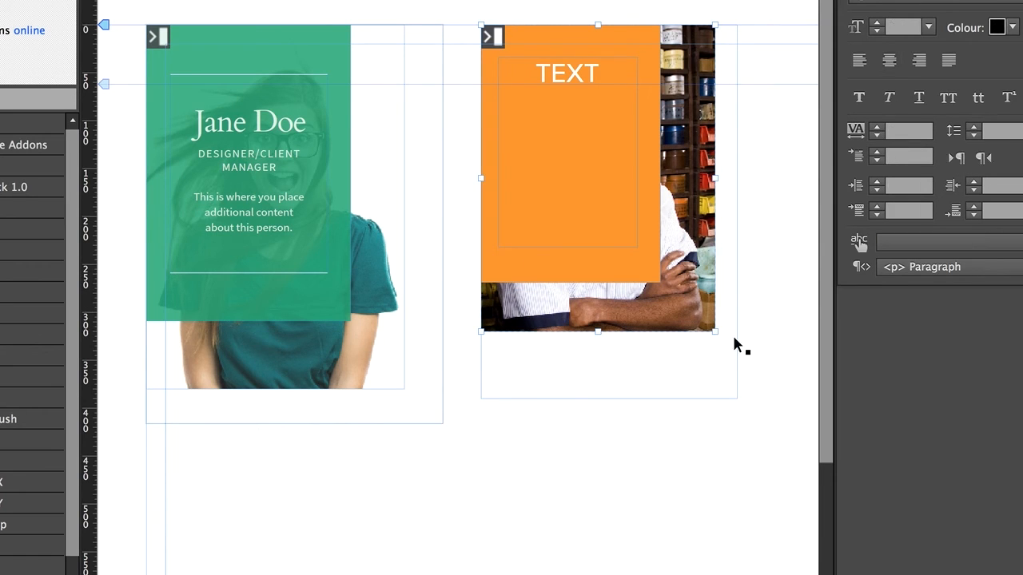
{"action": "left_click_drag", "start_coordinate": [716, 332], "coordinate": [720, 370]}
{"action": "left_click", "coordinate": [631, 276]}
{"action": "left_click_drag", "start_coordinate": [661, 283], "coordinate": [669, 315]}
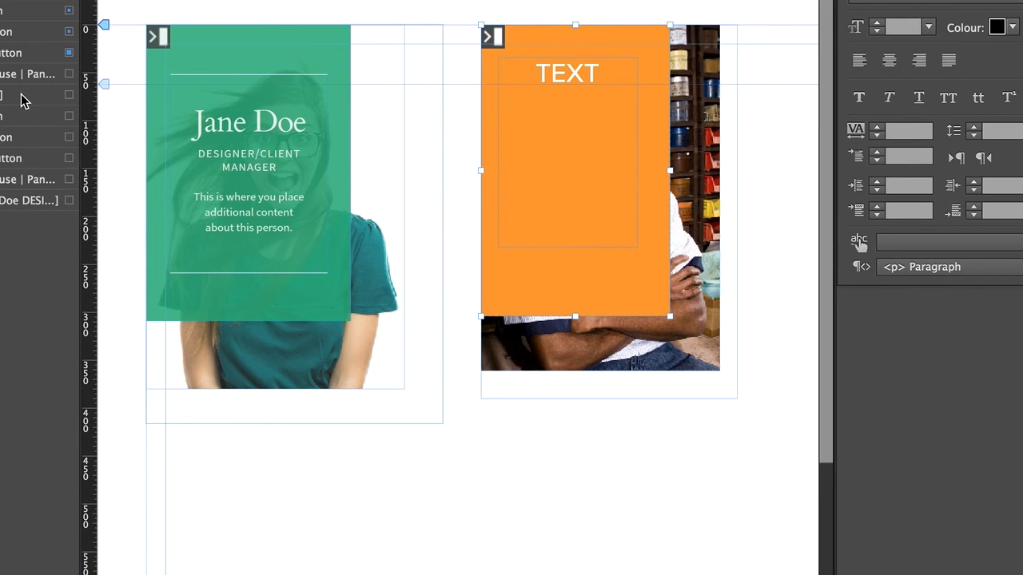
- Move the TEXT frame right and down so it is centred within the orange caption button
{"action": "left_click", "coordinate": [70, 54]}
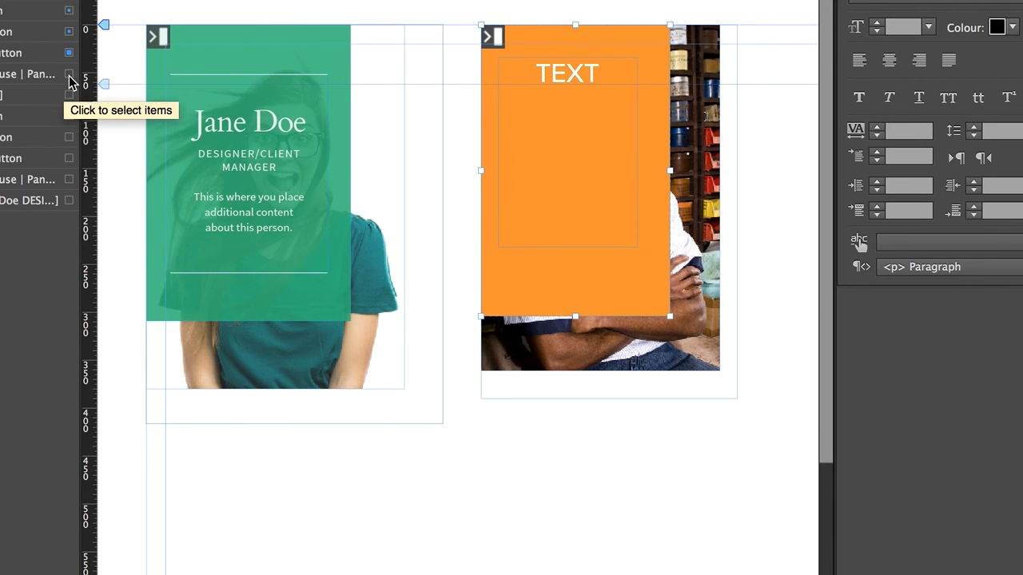
{"action": "left_click", "coordinate": [70, 97]}
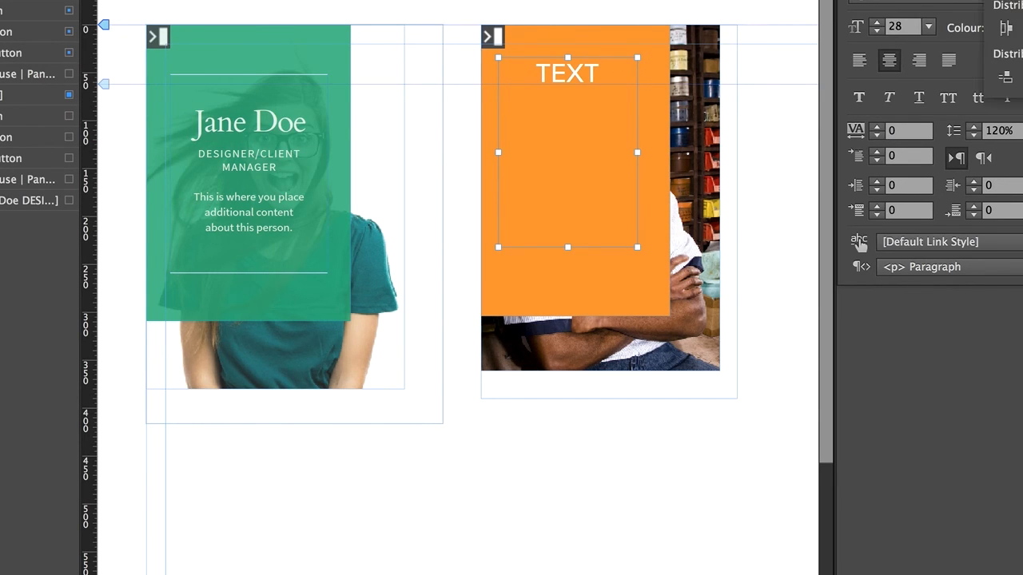
{"action": "key", "text": "shift+Right"}
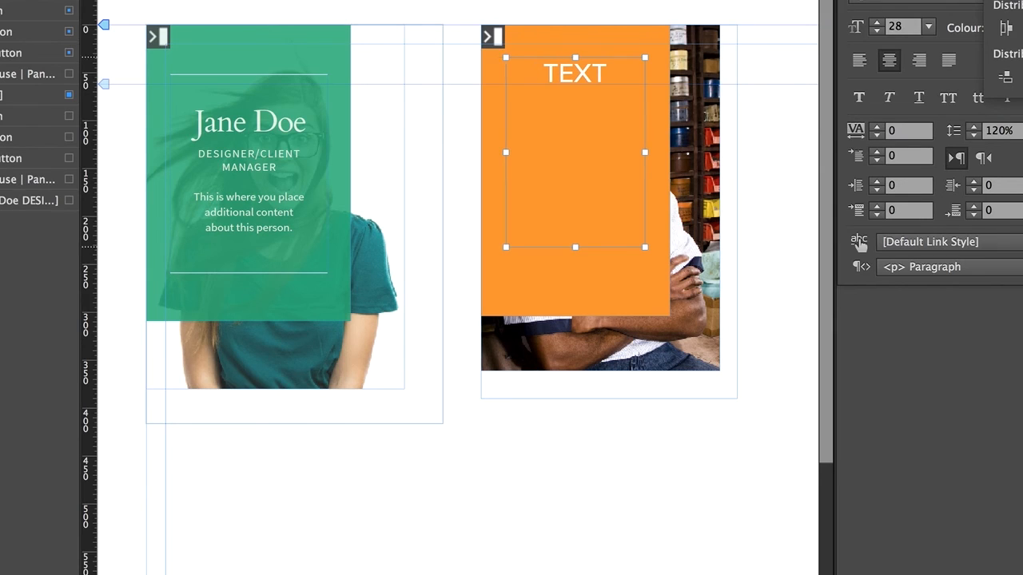
{"action": "key", "text": "shift+Down"}
{"action": "key", "text": "shift+Down"}
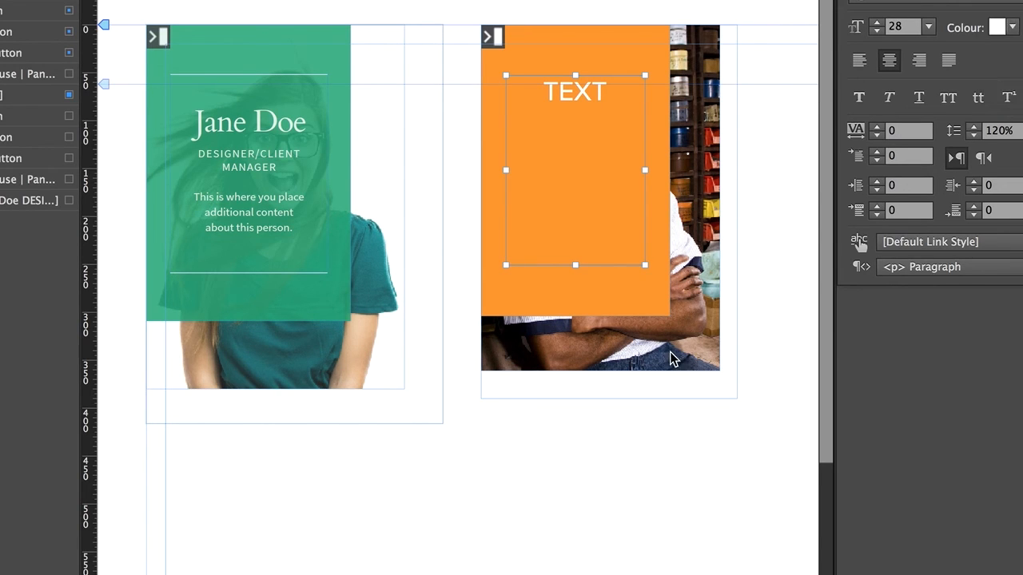
- Shrink the image button to about 191 × 298 px and reduce its holder to the size of the orange caption button
{"action": "left_click", "coordinate": [700, 363]}
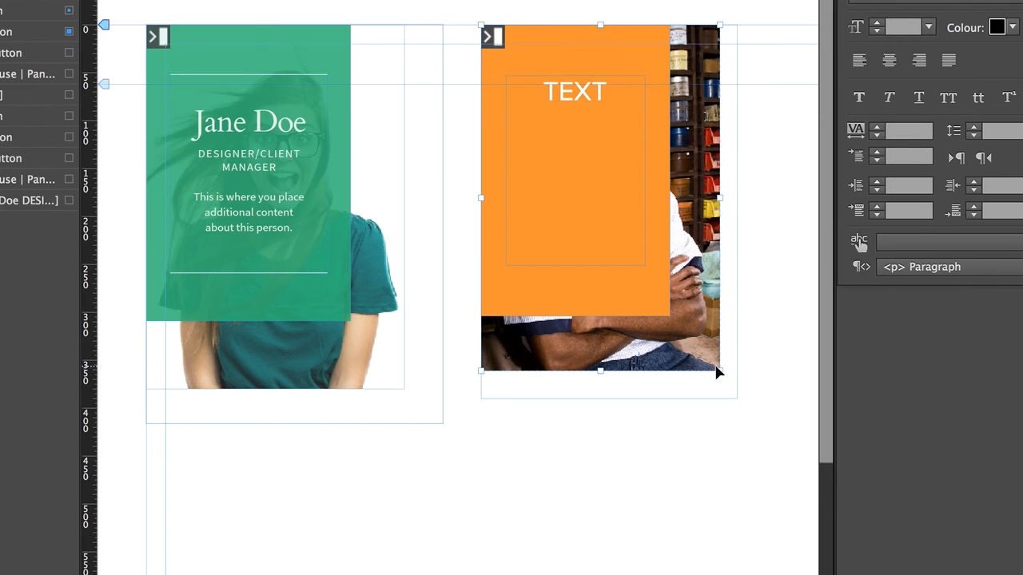
{"action": "left_click_drag", "start_coordinate": [719, 372], "coordinate": [663, 310]}
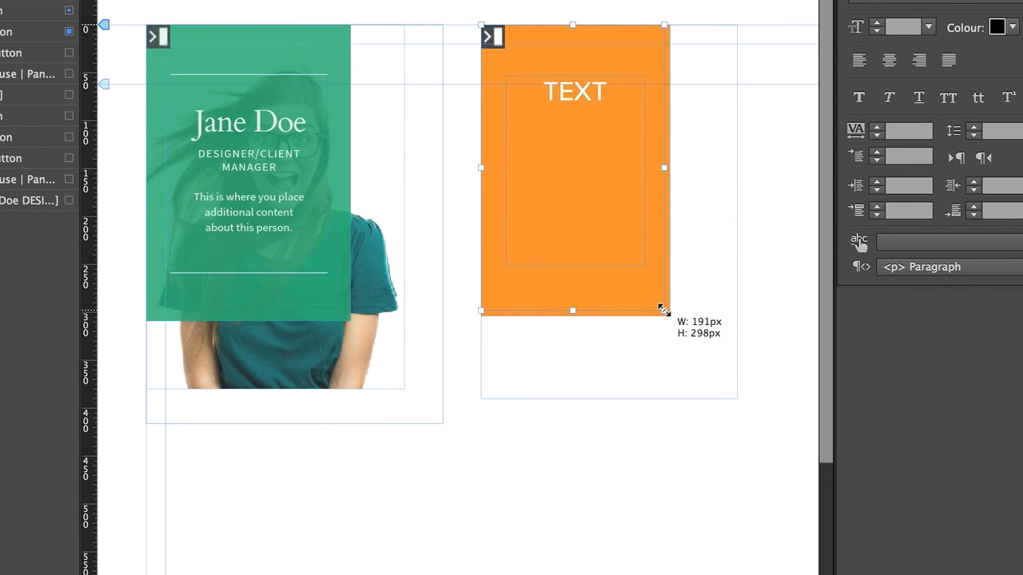
{"action": "left_click_drag", "start_coordinate": [662, 310], "coordinate": [663, 310]}
{"action": "left_click", "coordinate": [691, 362]}
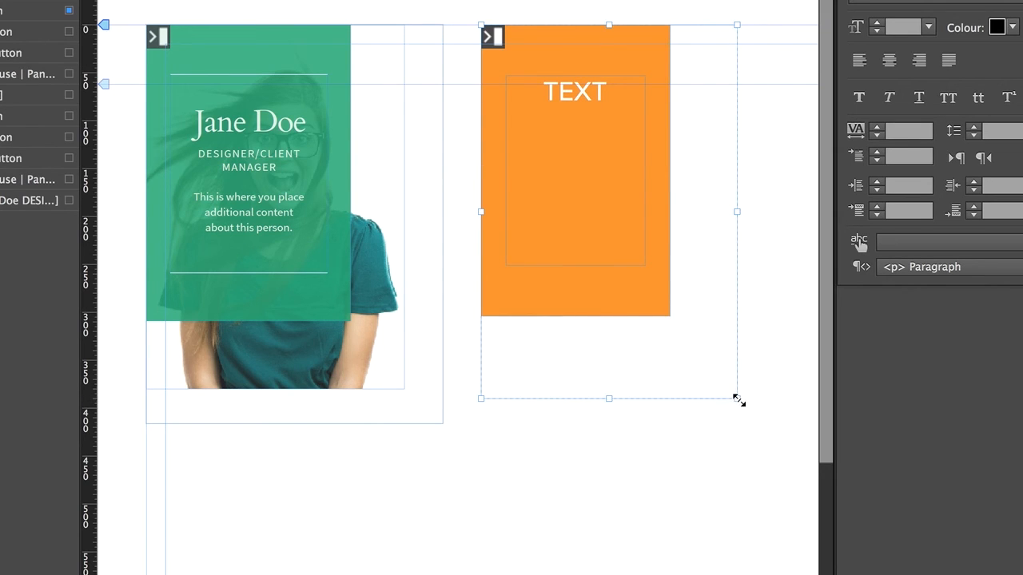
{"action": "left_click_drag", "start_coordinate": [738, 400], "coordinate": [669, 315]}
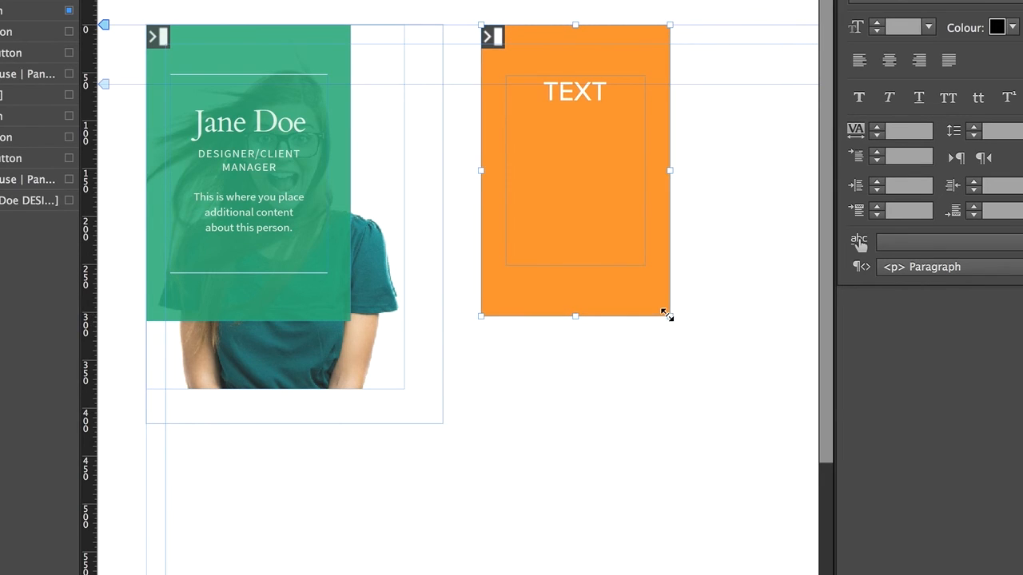
{"action": "left_click", "coordinate": [724, 234]}
- Shrink the green panel's image button and holder to match the size of its caption button
{"action": "left_click", "coordinate": [387, 359]}
{"action": "left_click", "coordinate": [384, 365]}
{"action": "left_click_drag", "start_coordinate": [404, 392], "coordinate": [355, 334]}
{"action": "left_click", "coordinate": [427, 425]}
{"action": "left_click_drag", "start_coordinate": [442, 425], "coordinate": [342, 313]}
{"action": "left_click", "coordinate": [517, 434]}
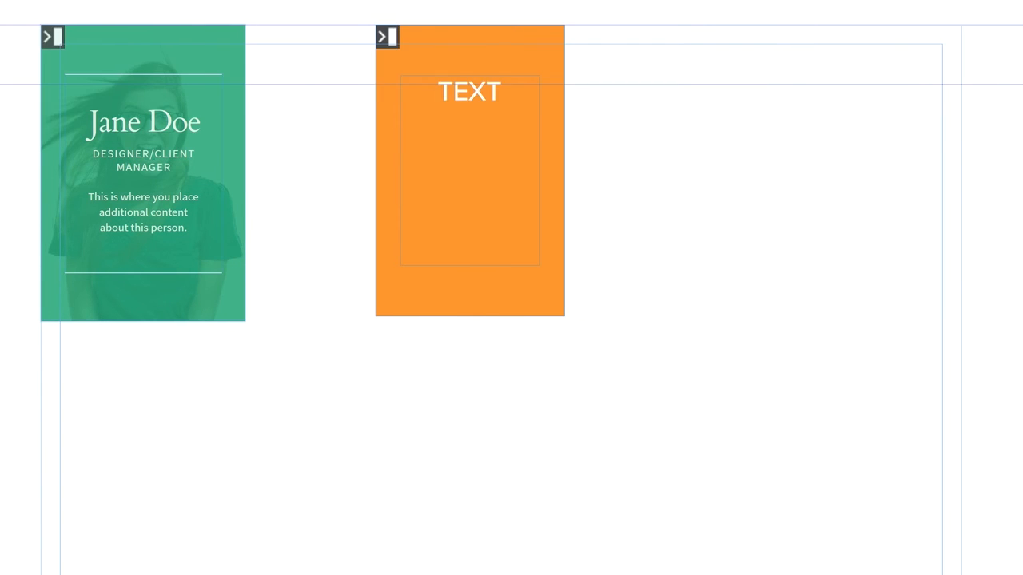
- Preview the page in the browser and test the push effect on both panels
{"action": "key", "text": "super+shift+e"}
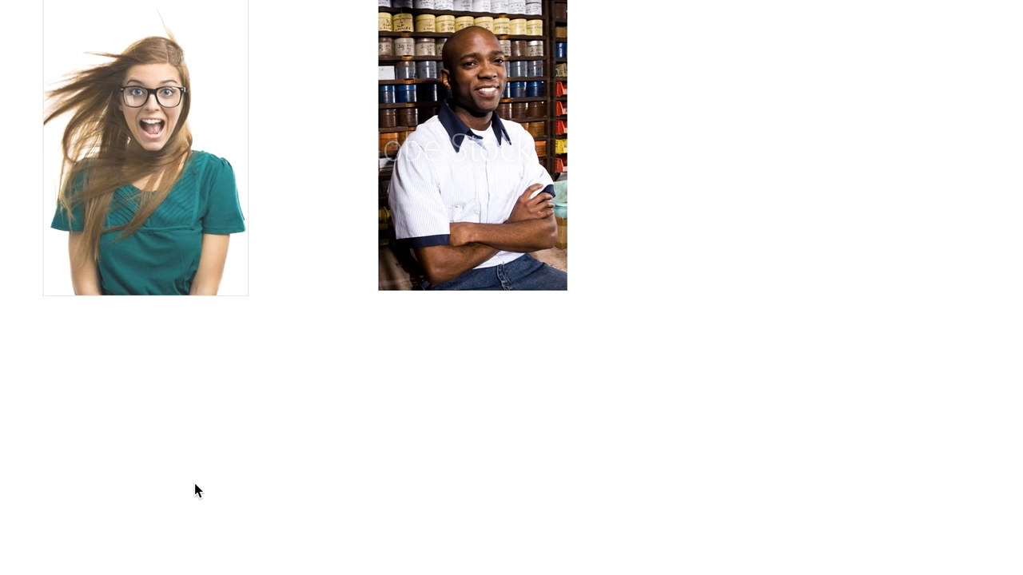
{"action": "mouse_move", "coordinate": [148, 107]}
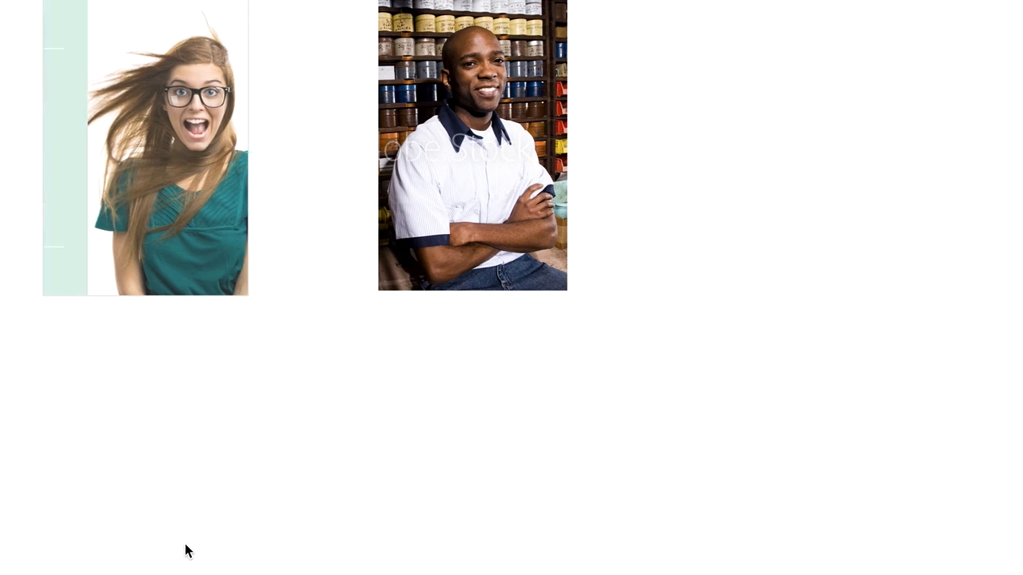
{"action": "mouse_move", "coordinate": [524, 129]}
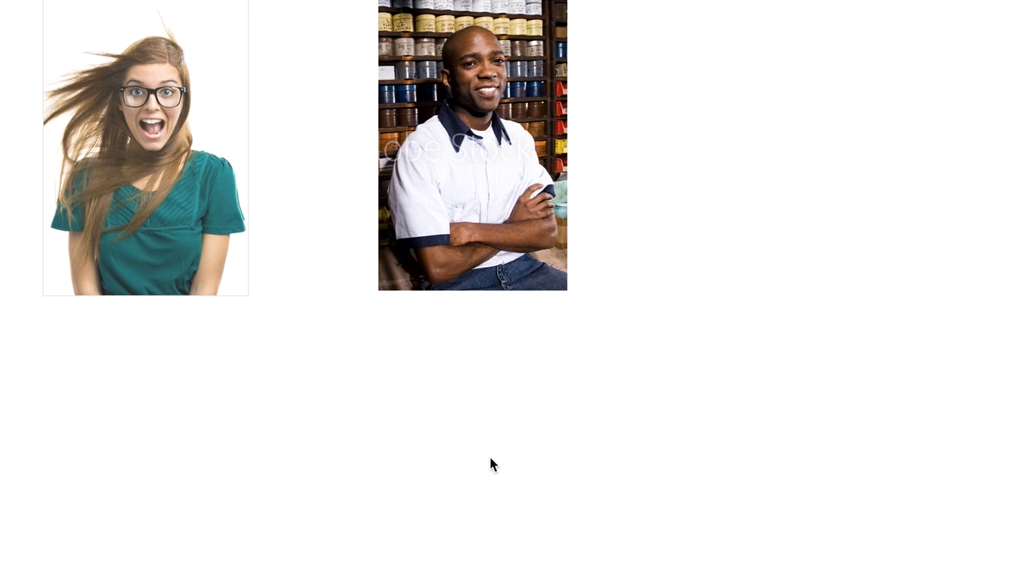
{"action": "mouse_move", "coordinate": [503, 213]}
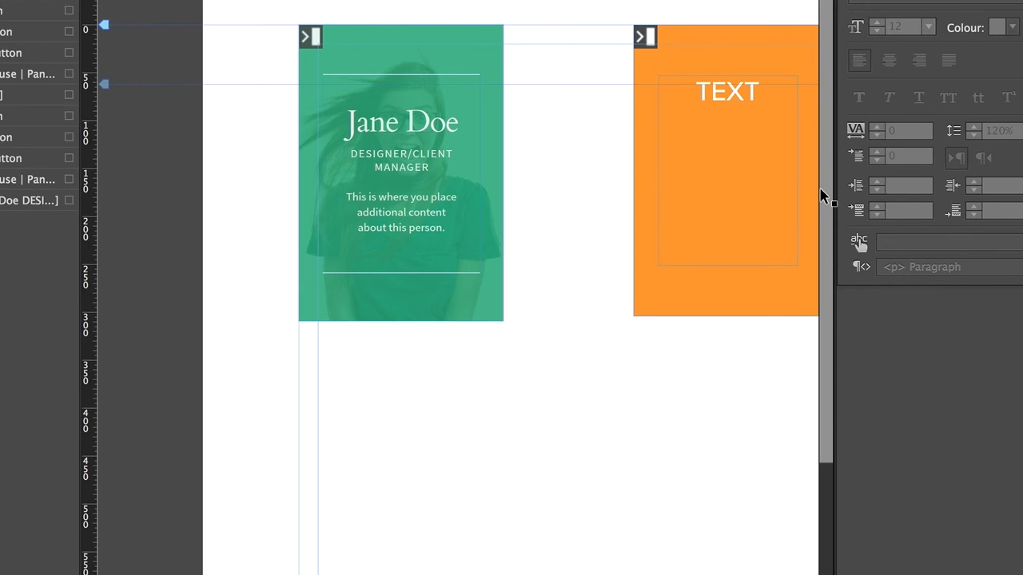
- Enlarge the orange panel's holder and image button so the three nested state buttons extend beyond one another
{"action": "scroll", "coordinate": [761, 312], "scroll_direction": "right", "scroll_amount": 3}
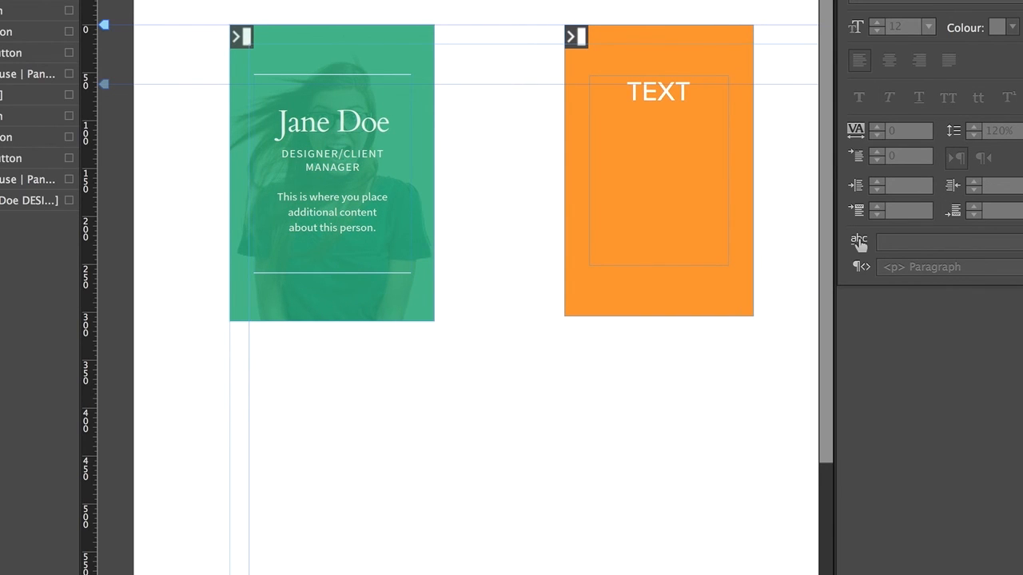
{"action": "scroll", "coordinate": [480, 312], "scroll_direction": "right", "scroll_amount": 2}
{"action": "left_click", "coordinate": [664, 308]}
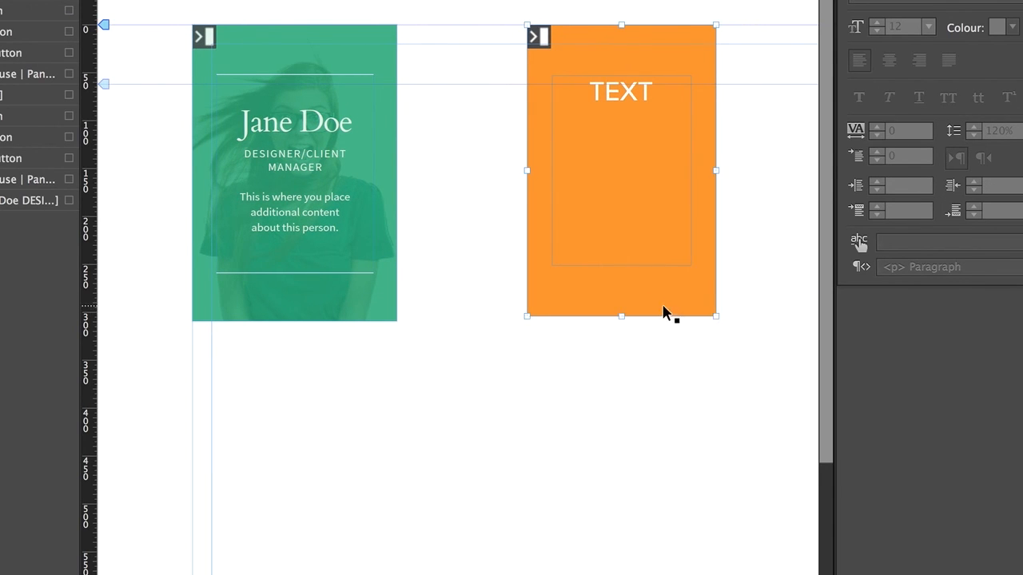
{"action": "left_click_drag", "start_coordinate": [716, 316], "coordinate": [778, 399]}
{"action": "left_click_drag", "start_coordinate": [715, 320], "coordinate": [741, 356]}
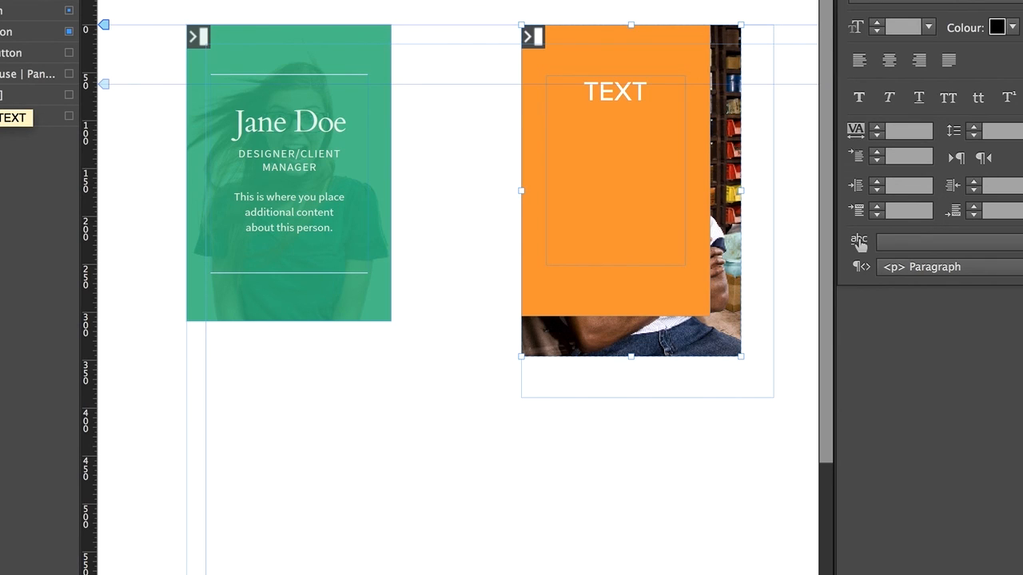
- Examine the orange panel's nested state buttons and the graphic styles a, b and c linked to them
{"action": "left_click", "coordinate": [765, 147]}
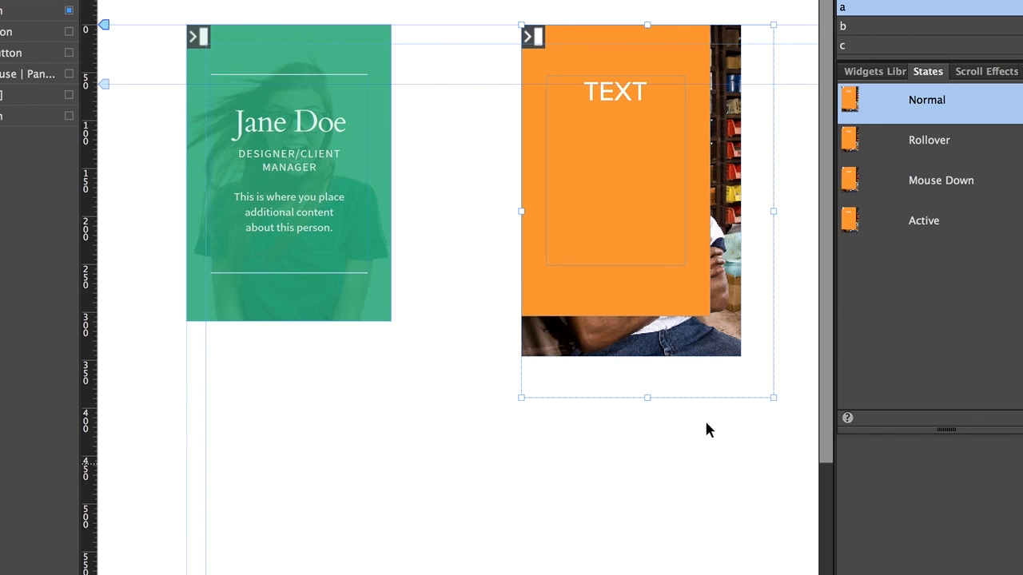
{"action": "left_click", "coordinate": [724, 342]}
{"action": "left_click", "coordinate": [683, 296]}
{"action": "left_click", "coordinate": [909, 58]}
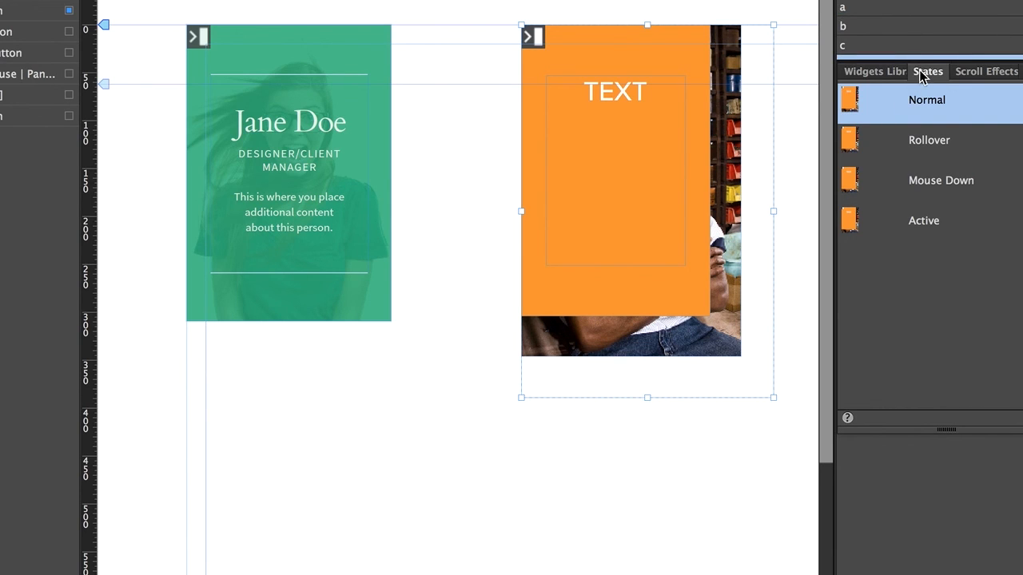
{"action": "double_click", "coordinate": [920, 70]}
{"action": "left_click", "coordinate": [879, 45]}
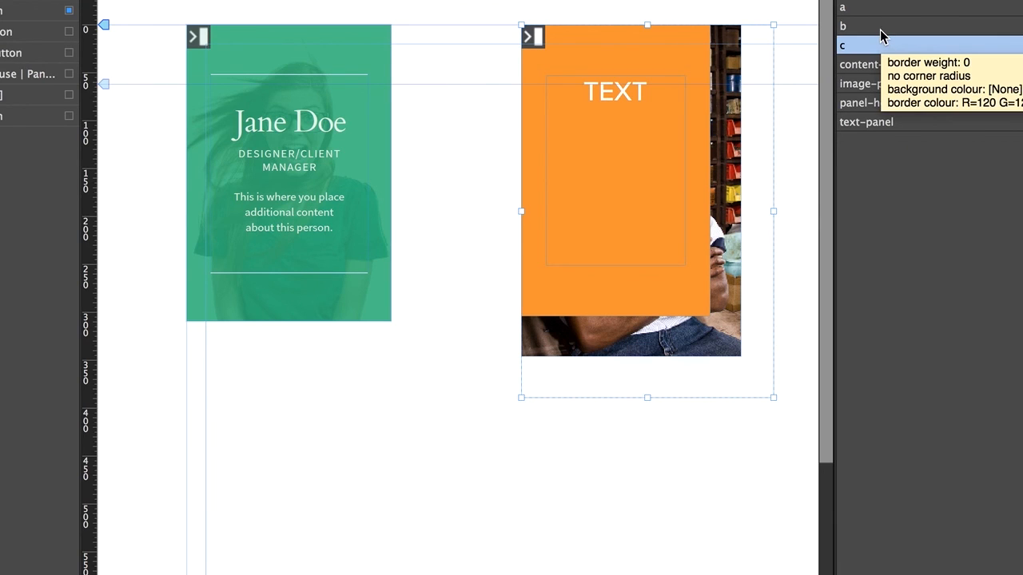
{"action": "left_click", "coordinate": [880, 30]}
{"action": "left_click", "coordinate": [876, 16]}
{"action": "left_click", "coordinate": [875, 33]}
{"action": "left_click", "coordinate": [877, 45]}
{"action": "left_click", "coordinate": [877, 23]}
{"action": "left_click", "coordinate": [876, 9]}
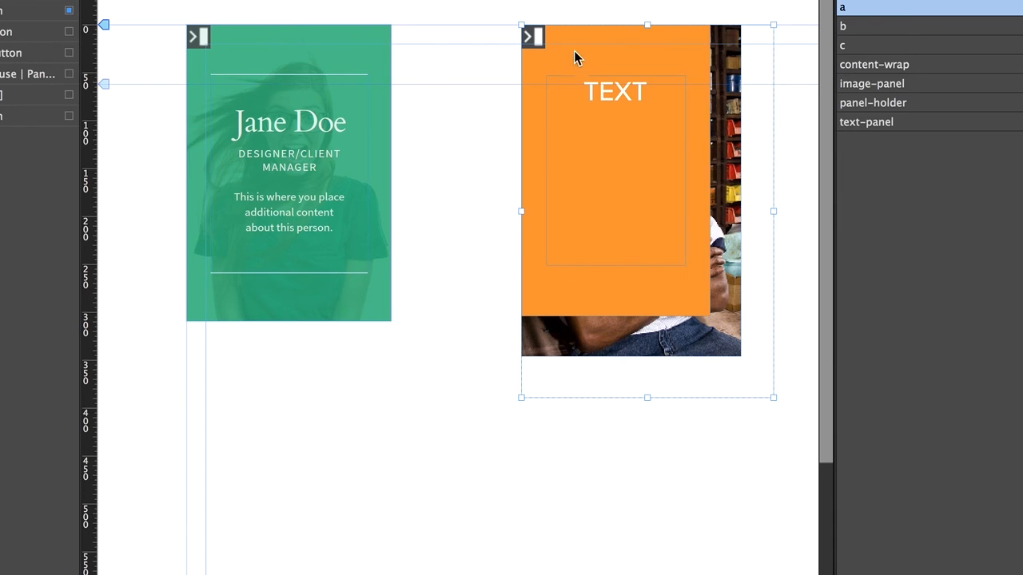
- Review the Holder, Caption and Image Panel Names in the orange panel's widget options, close them and select the holder
{"action": "left_click", "coordinate": [542, 34]}
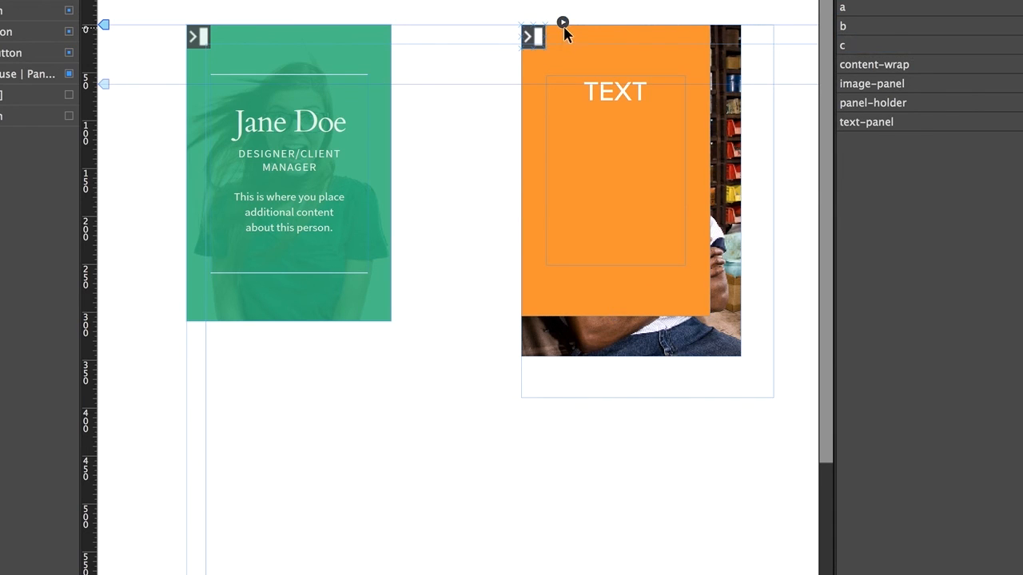
{"action": "left_click", "coordinate": [563, 24]}
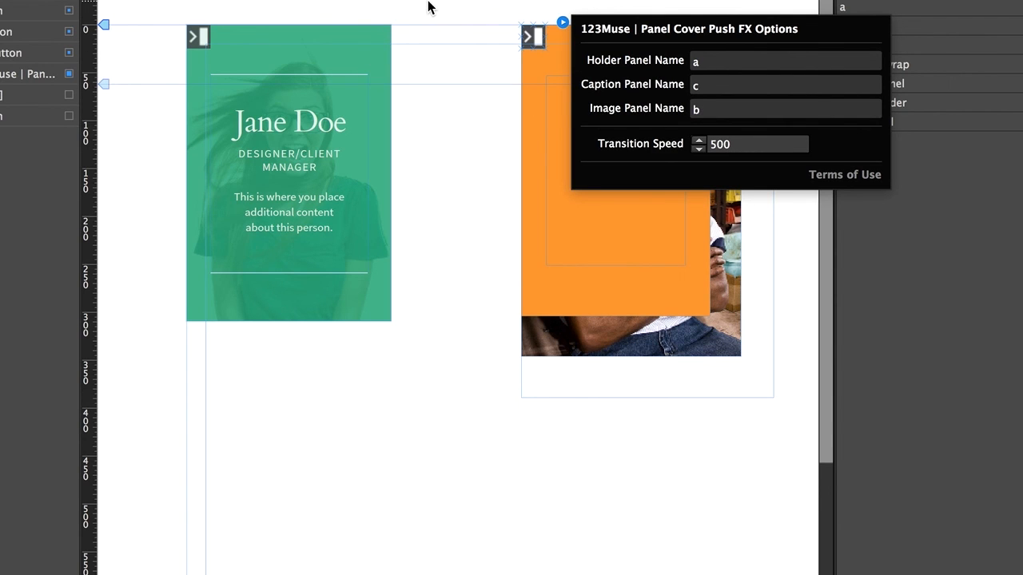
{"action": "left_click", "coordinate": [317, 11]}
{"action": "left_click", "coordinate": [536, 36]}
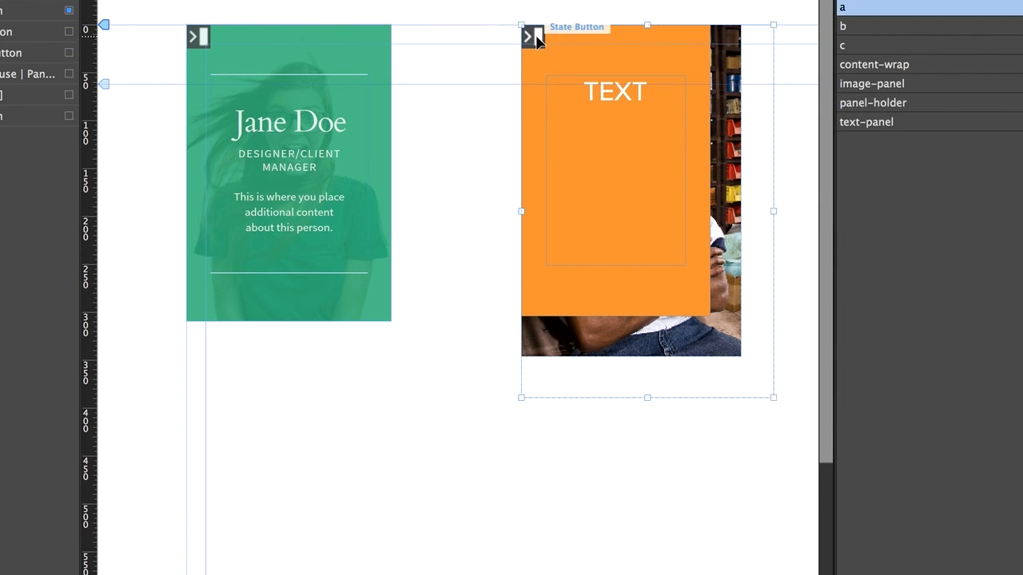
{"action": "left_click", "coordinate": [536, 36]}
{"action": "left_click", "coordinate": [537, 36]}
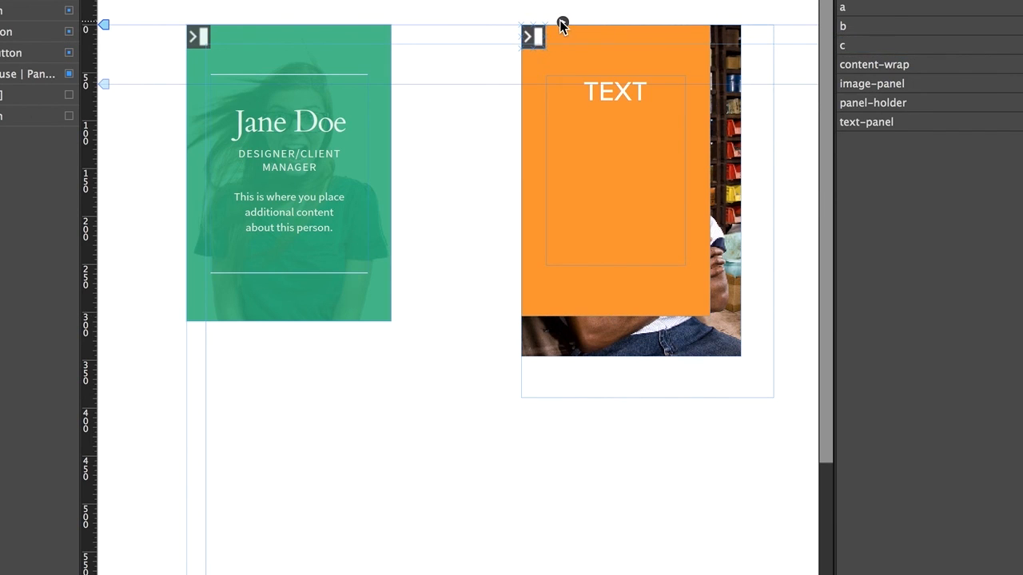
{"action": "left_click", "coordinate": [561, 22]}
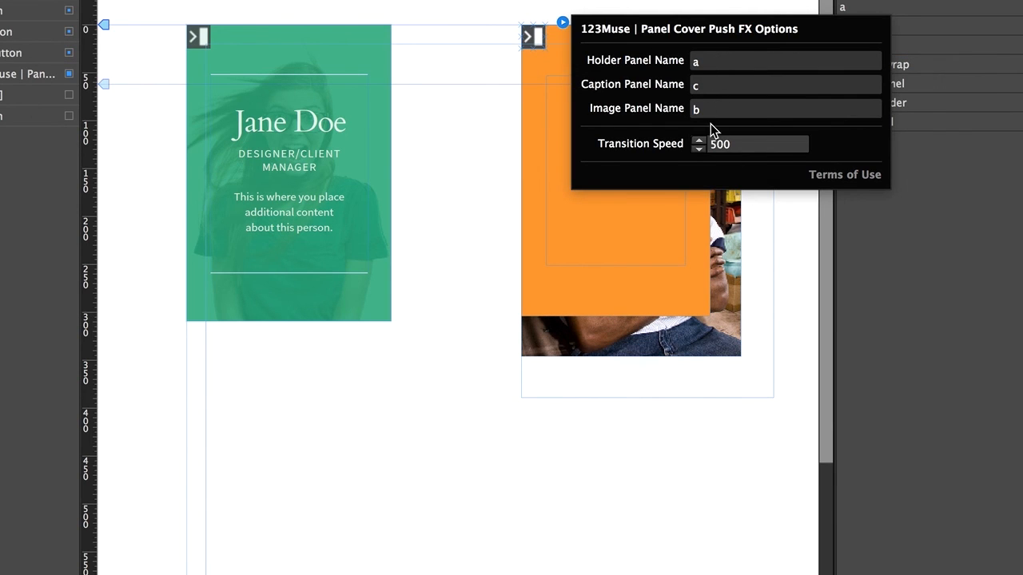
{"action": "left_click", "coordinate": [552, 9]}
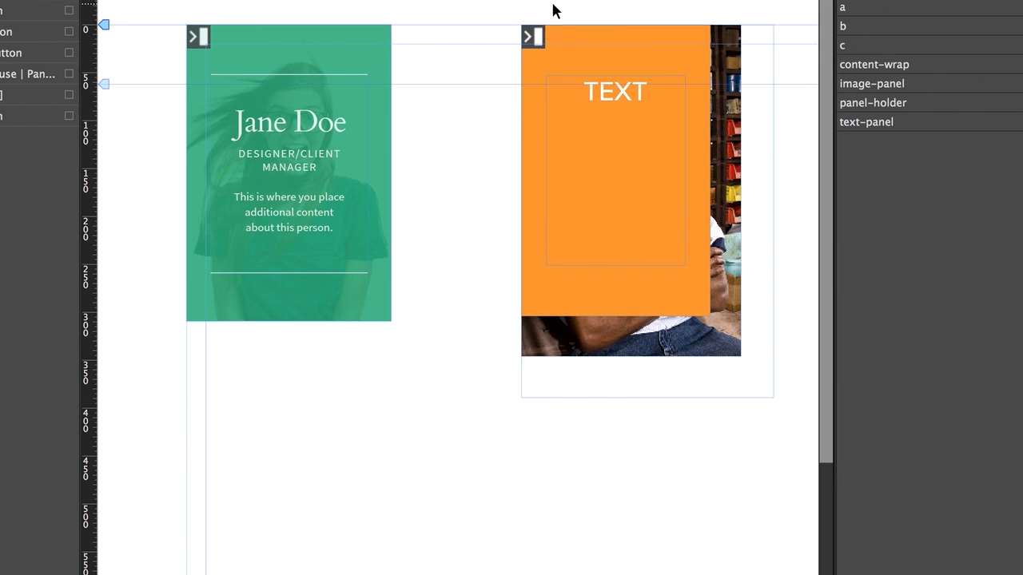
{"action": "left_click", "coordinate": [710, 400]}
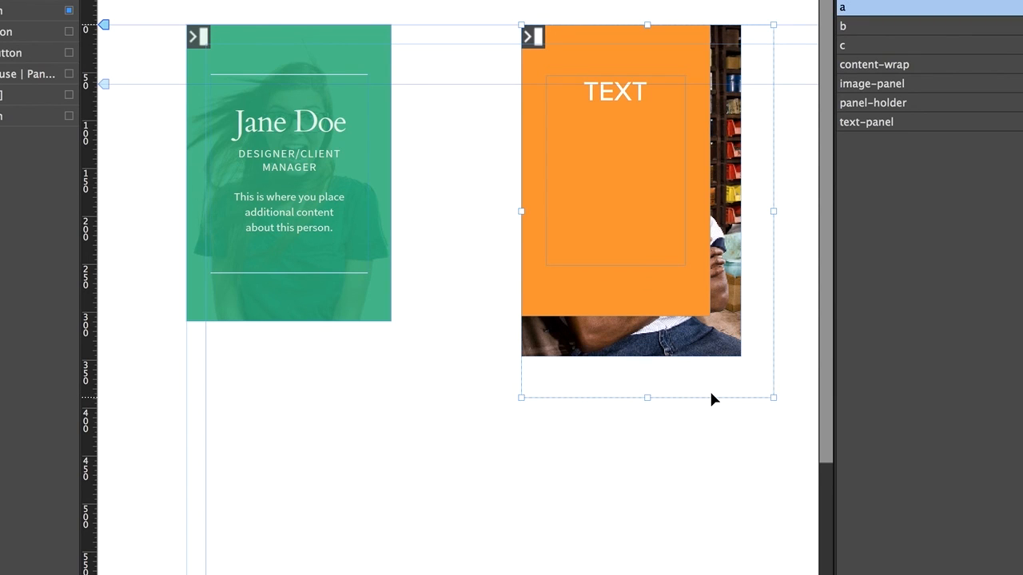